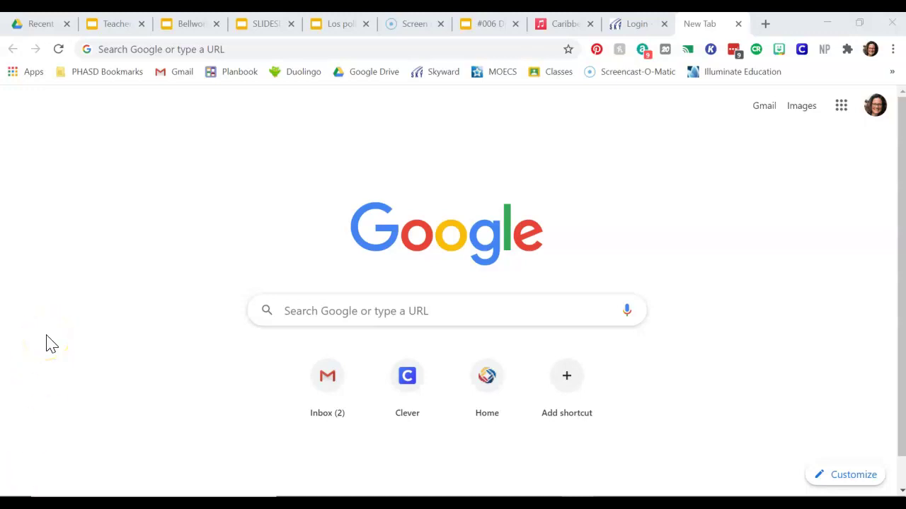
Step: Go to Clever from the PHASD Bookmarks and launch Schoology from the Favorites
click(107, 74)
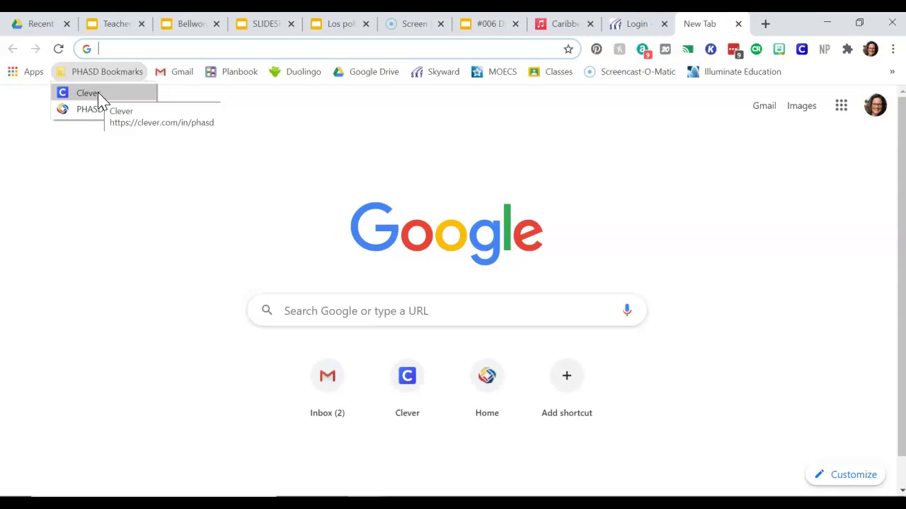
click(100, 100)
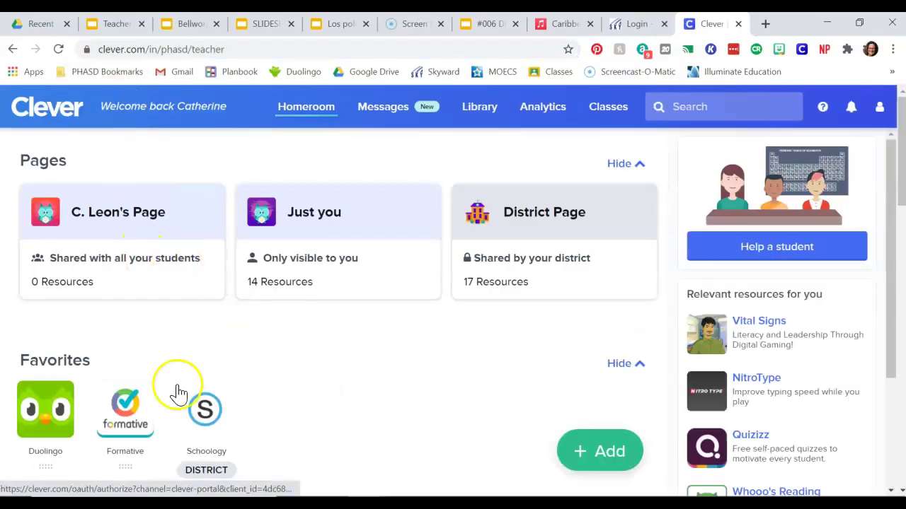
click(231, 420)
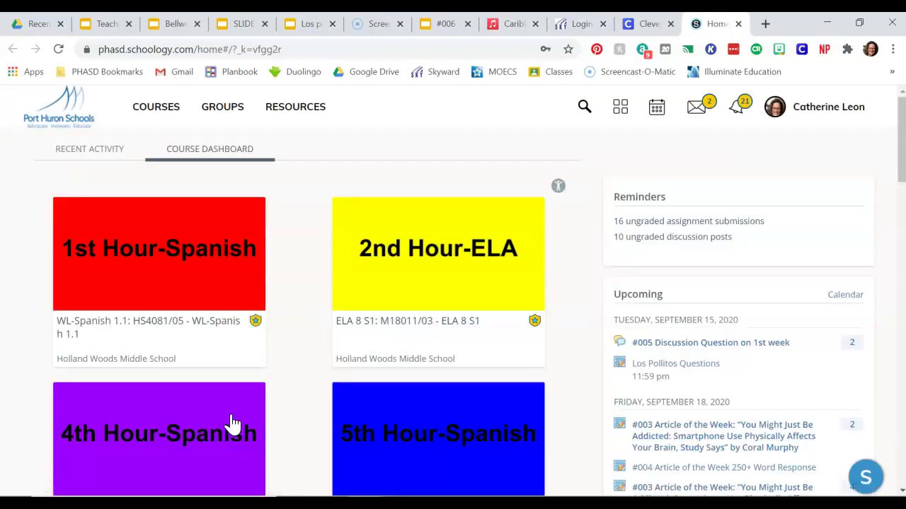
Step: Open the 7th Hour-ELA course card from the Schoology Course Dashboard
scroll(232, 423, down, 11)
scroll(232, 423, up, 7)
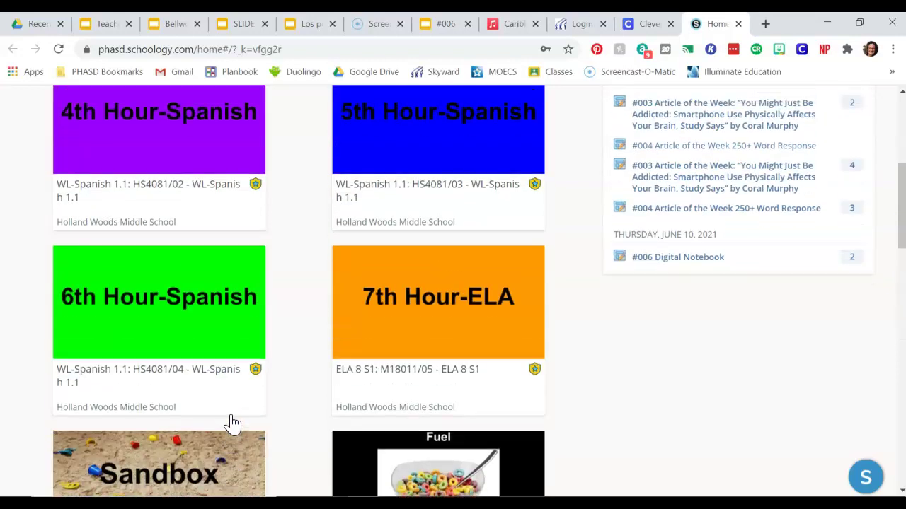
scroll(232, 423, up, 1)
click(443, 284)
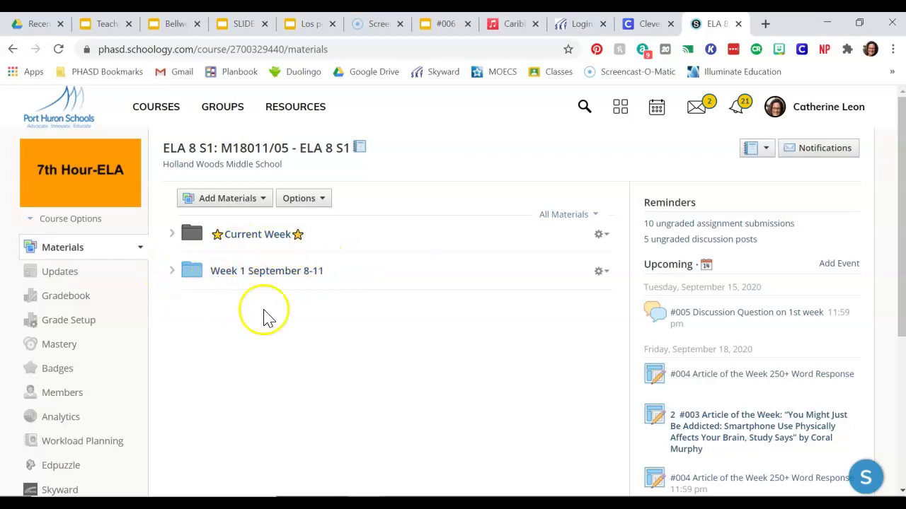
Step: Expand Week 1 September 8-11 and its Tuesday through Friday day folders
click(171, 275)
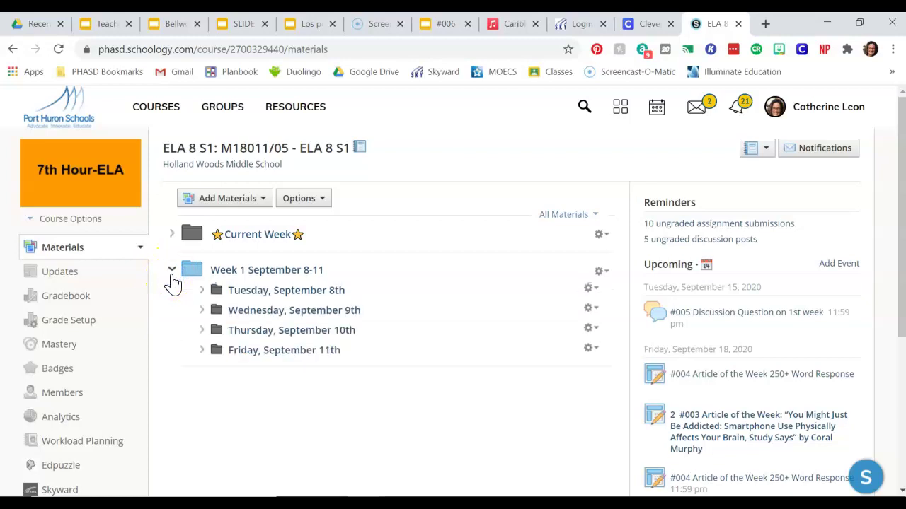
click(201, 291)
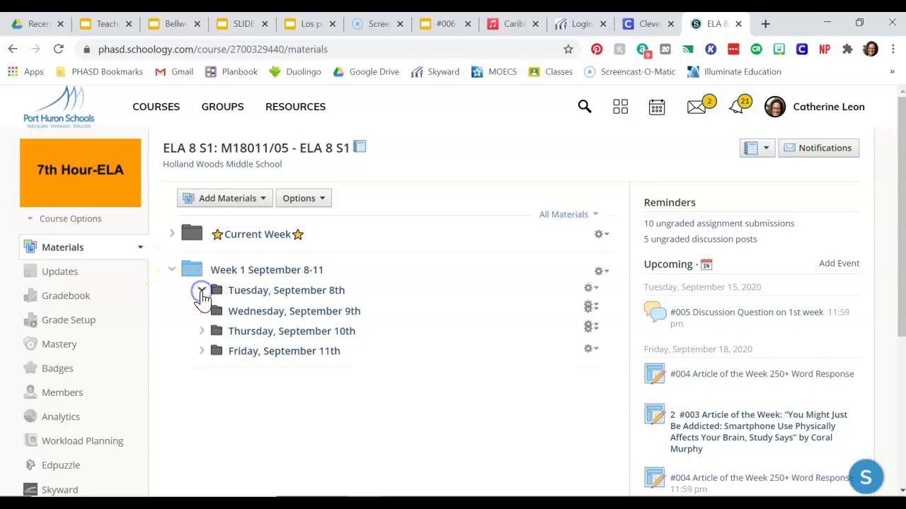
click(202, 350)
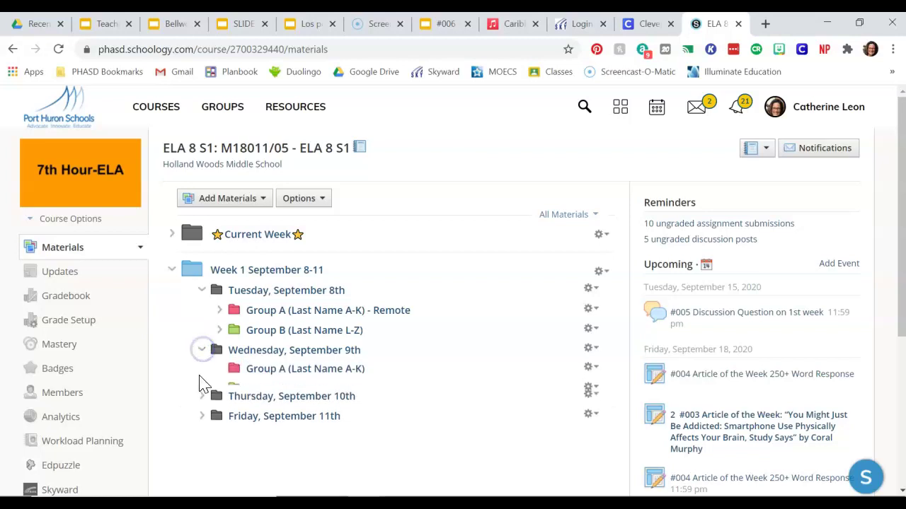
click(201, 410)
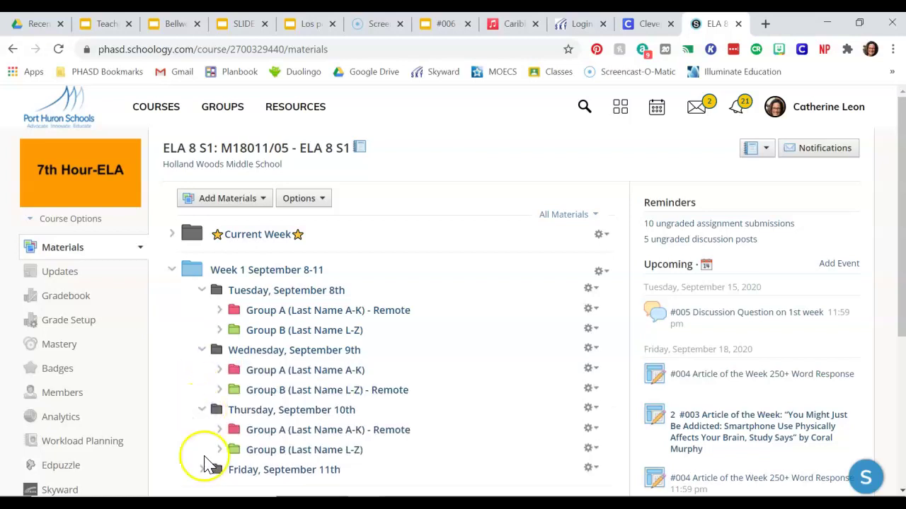
click(202, 469)
scroll(181, 386, down, 1)
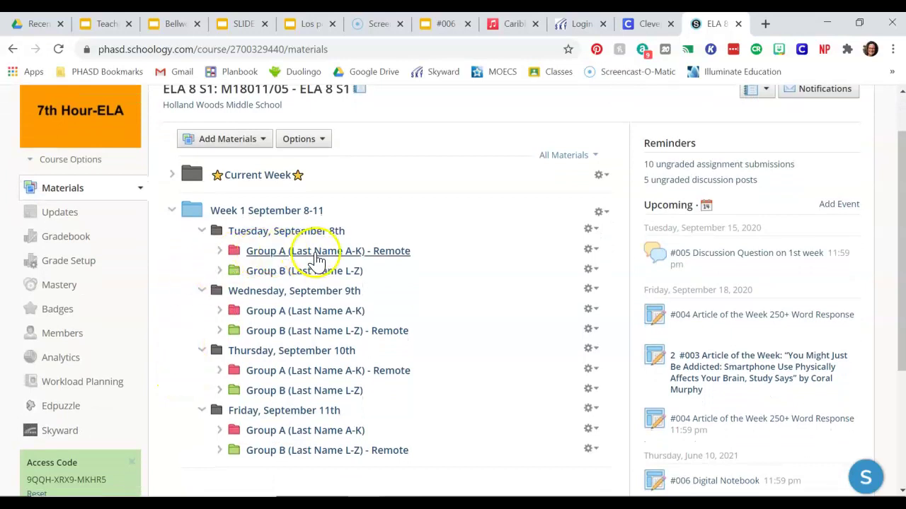
drag(317, 260, 319, 278)
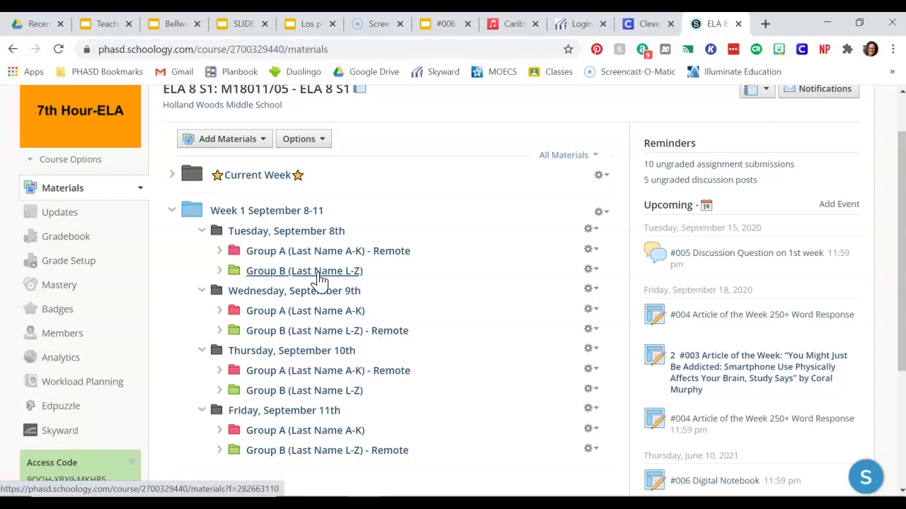
Step: Collapse Week 1 and expand the Current Week folder
click(172, 213)
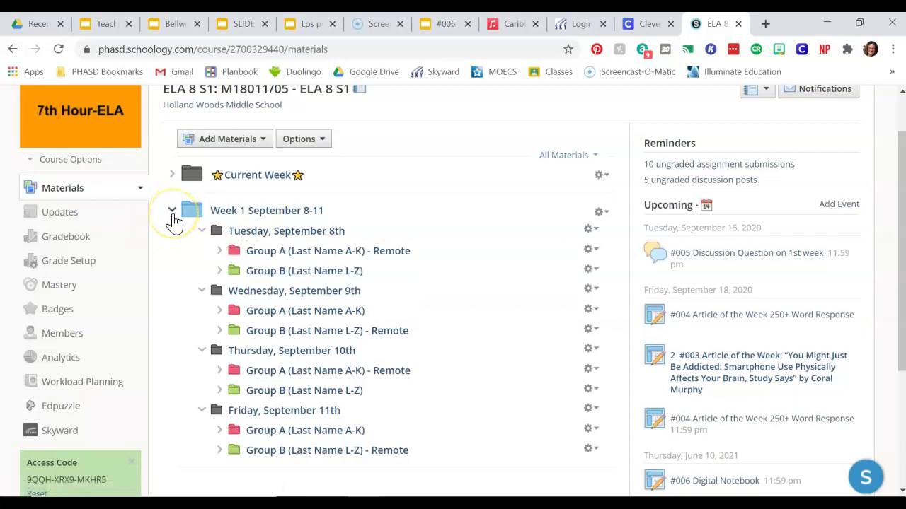
click(173, 214)
click(171, 175)
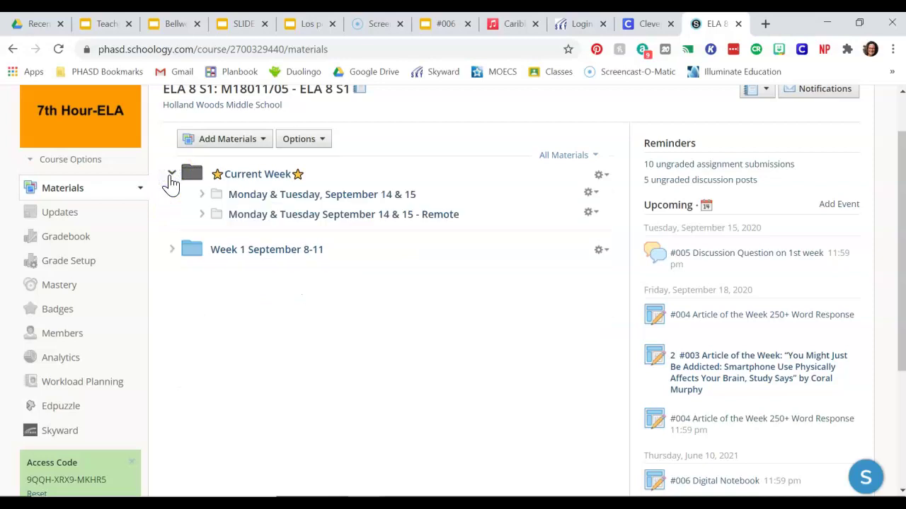
Step: Expand both Monday & Tuesday folders, open #006 Digital Notebook, and follow its Digital Notebook link
click(208, 291)
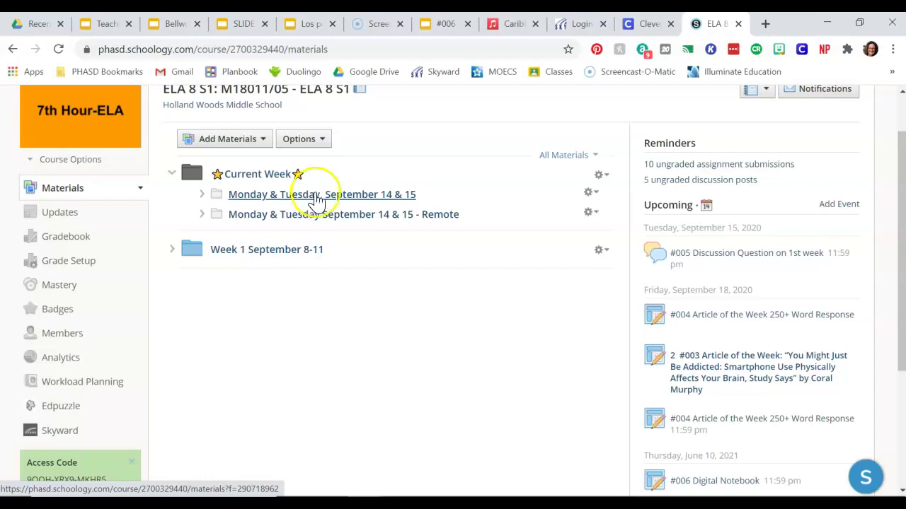
click(202, 195)
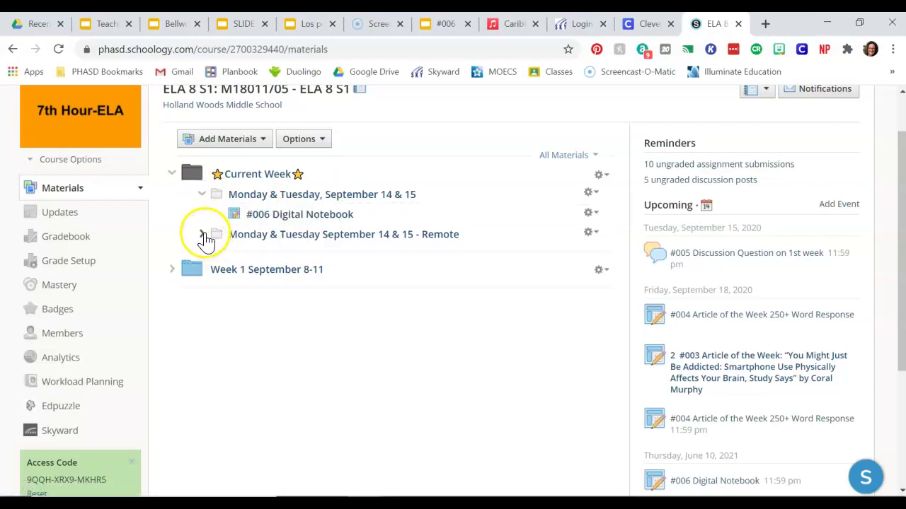
click(205, 238)
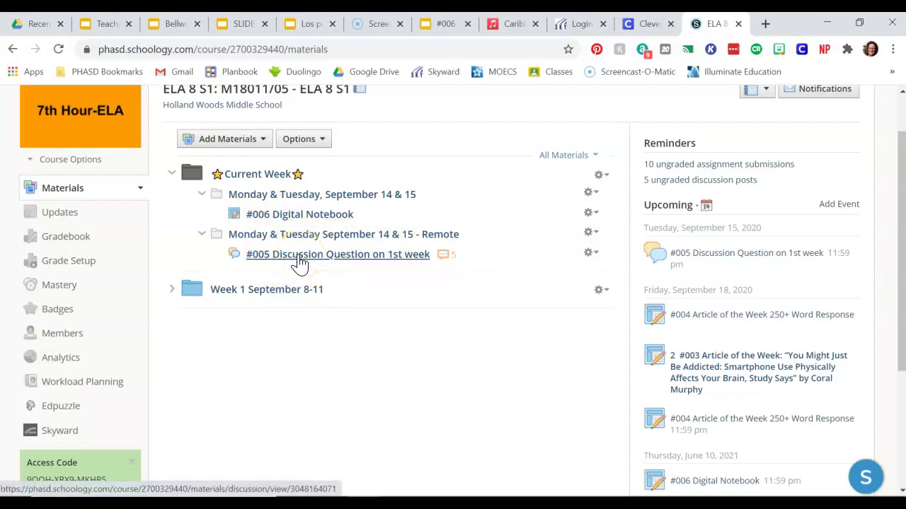
drag(296, 299, 299, 262)
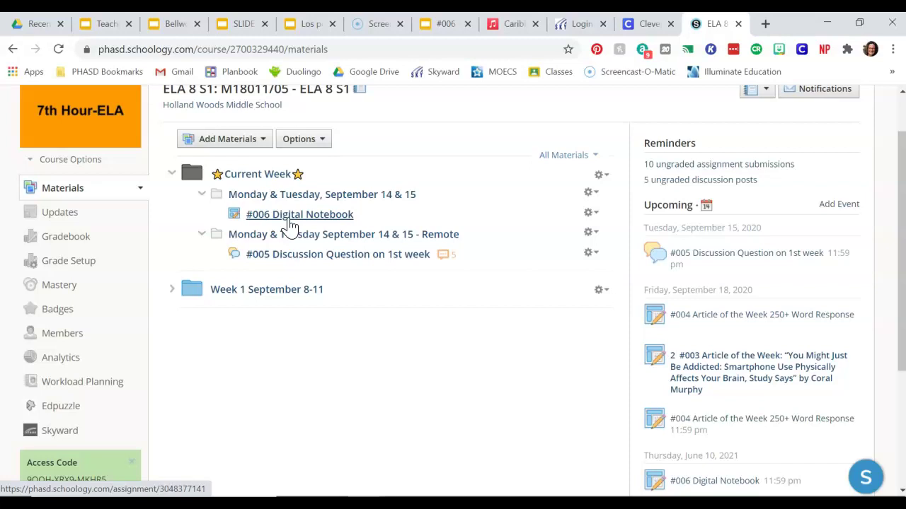
click(290, 223)
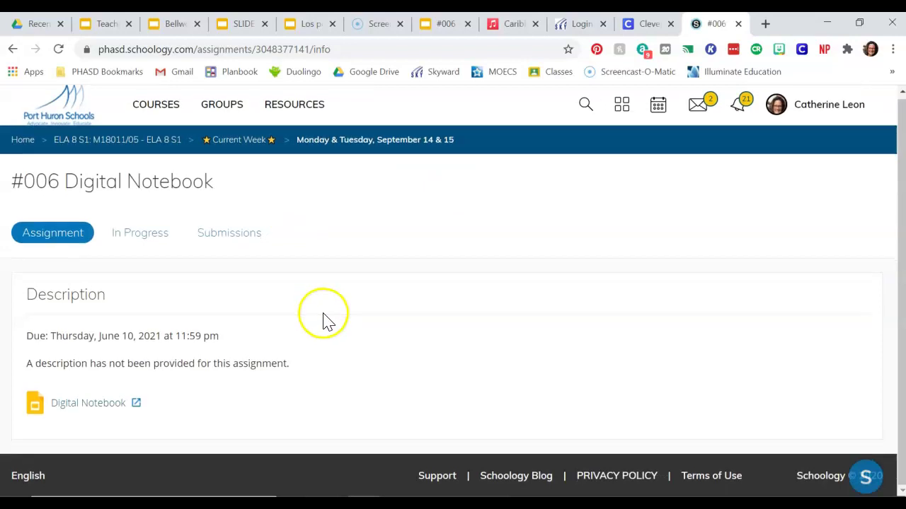
click(90, 408)
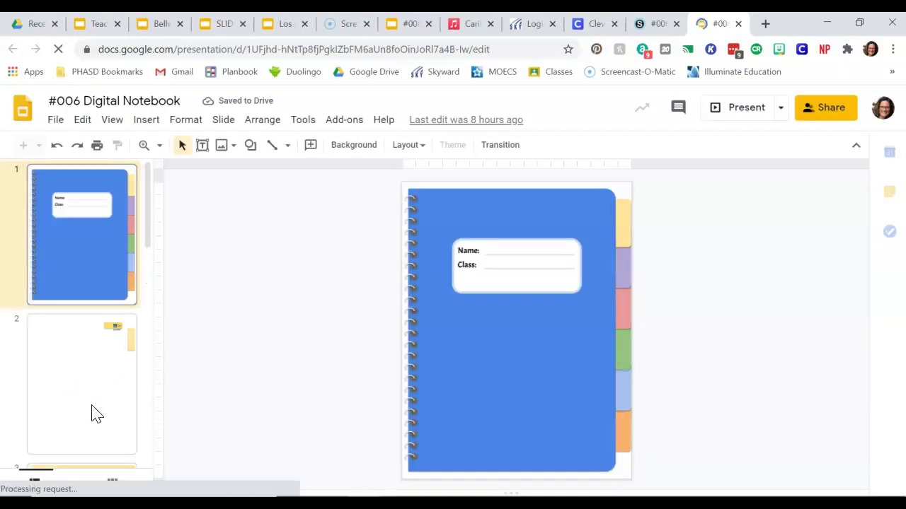
click(114, 301)
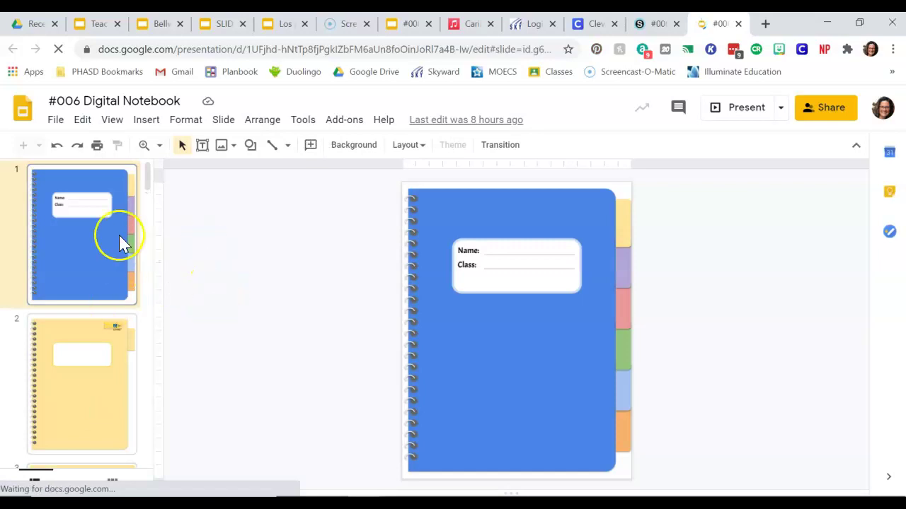
scroll(81, 368, down, 6)
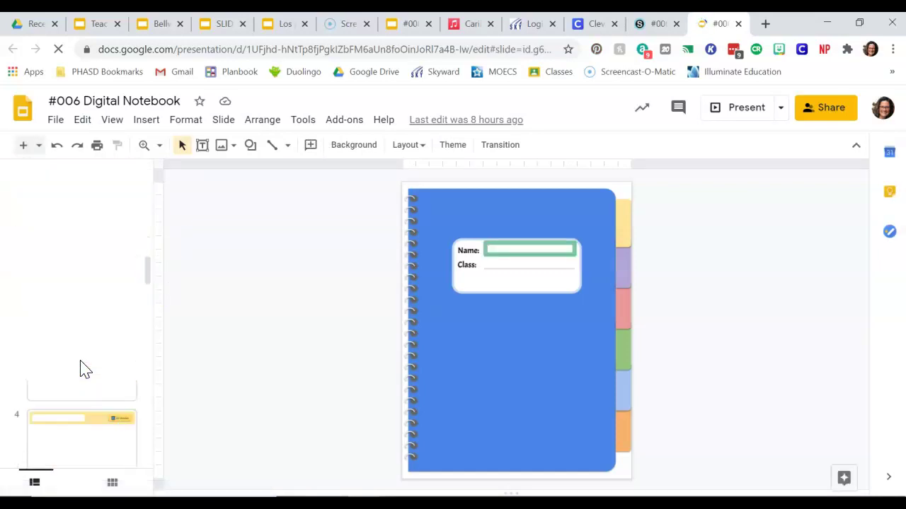
click(75, 290)
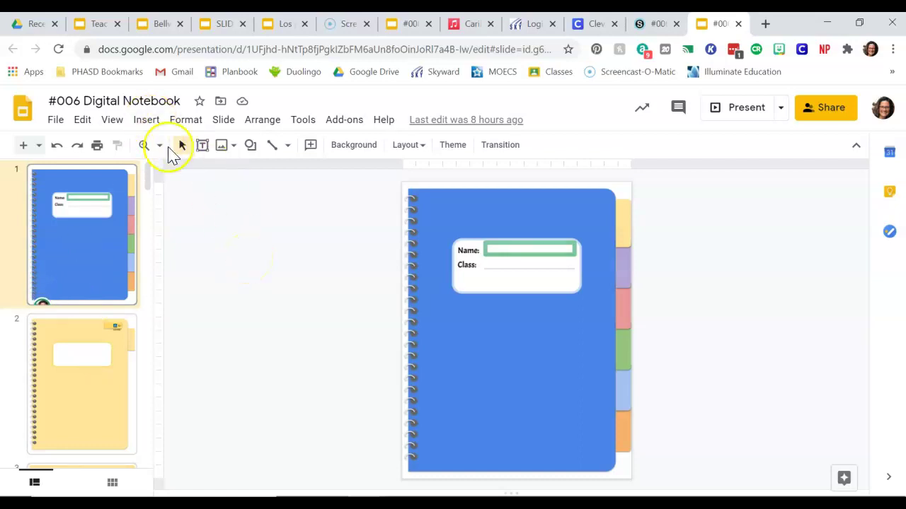
click(97, 27)
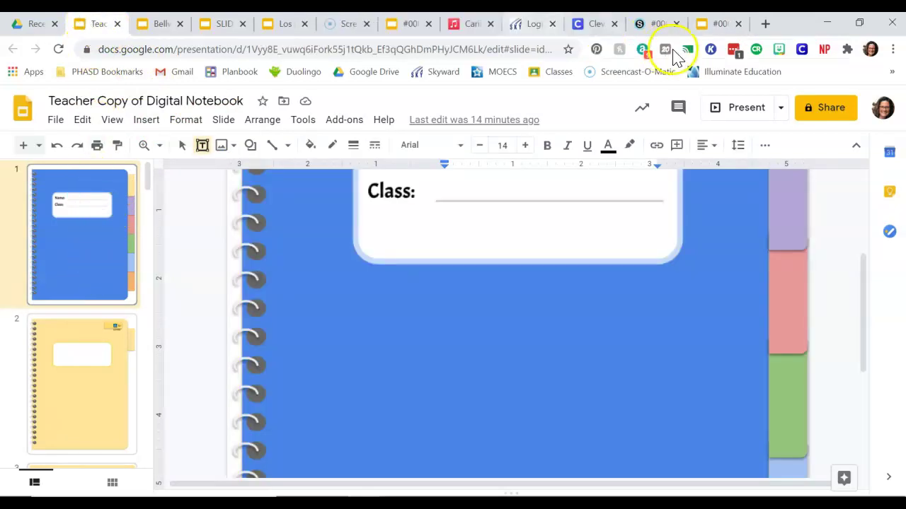
click(716, 26)
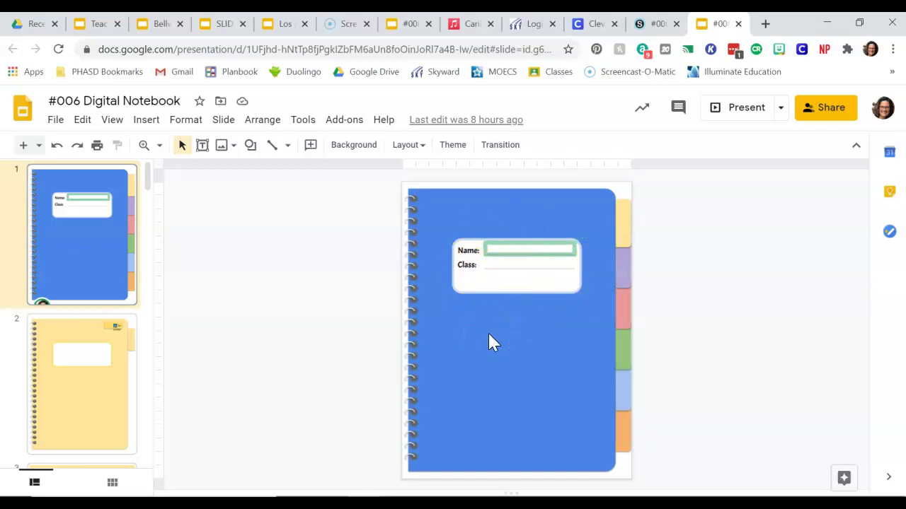
Step: Zoom the cover slide to 100% with the Name text box active
click(514, 248)
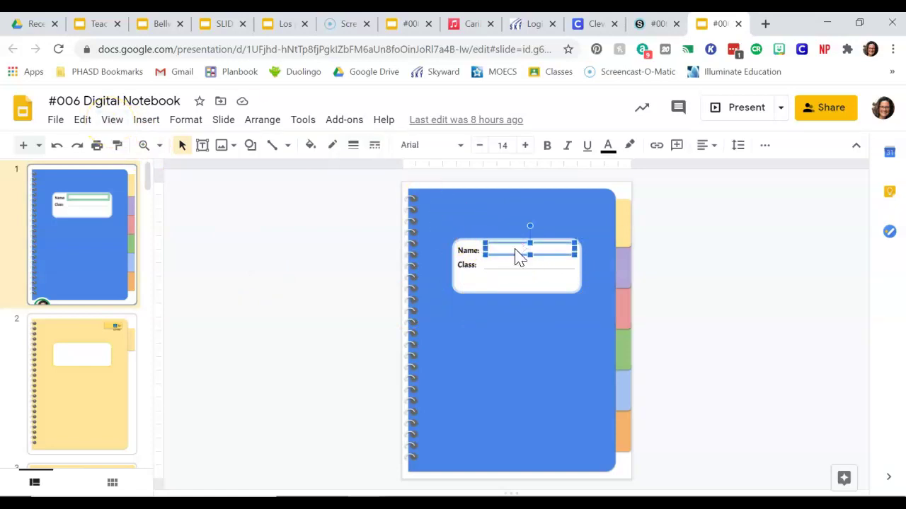
click(500, 239)
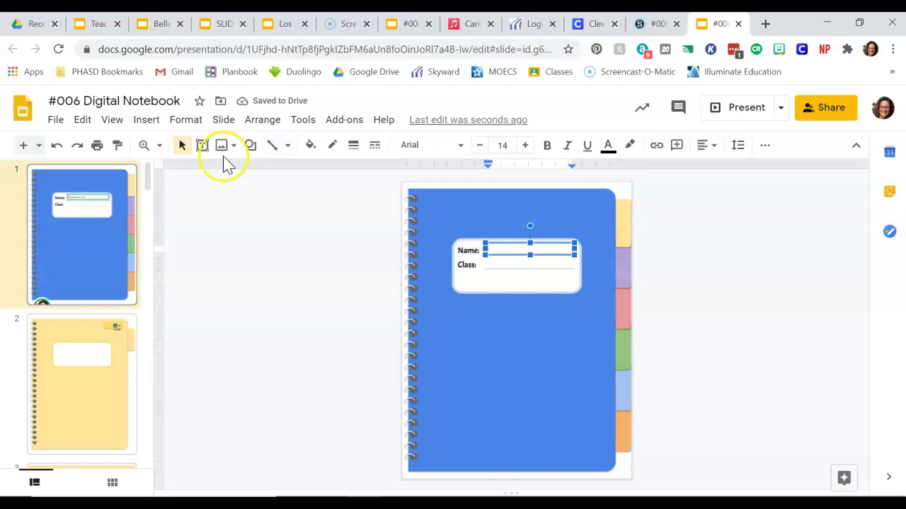
click(111, 120)
mouse_move(152, 277)
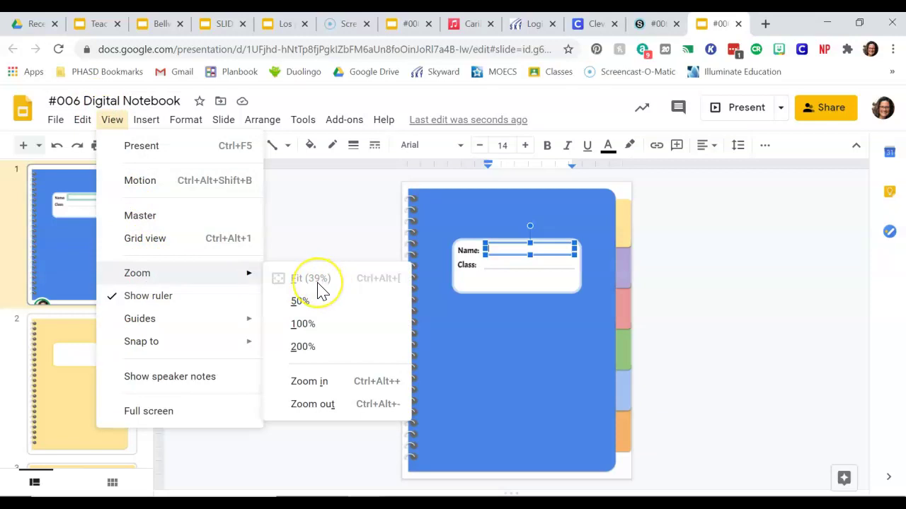
click(310, 325)
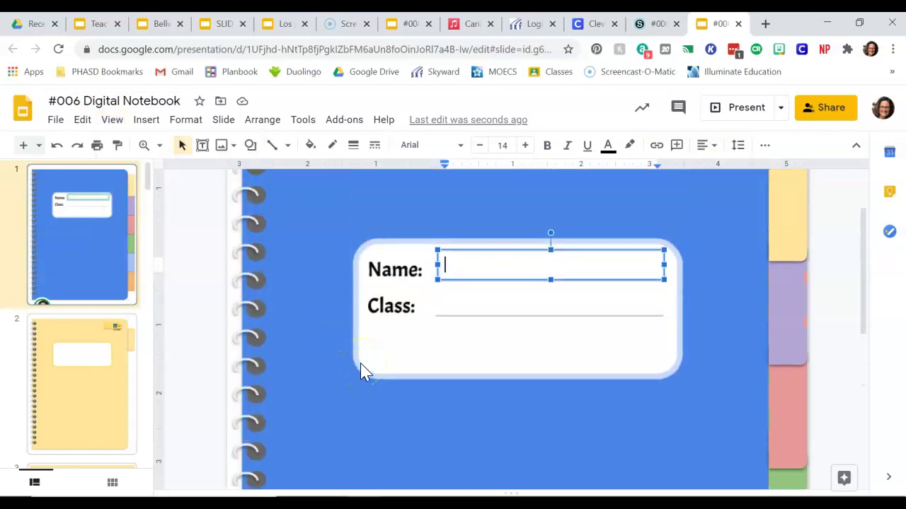
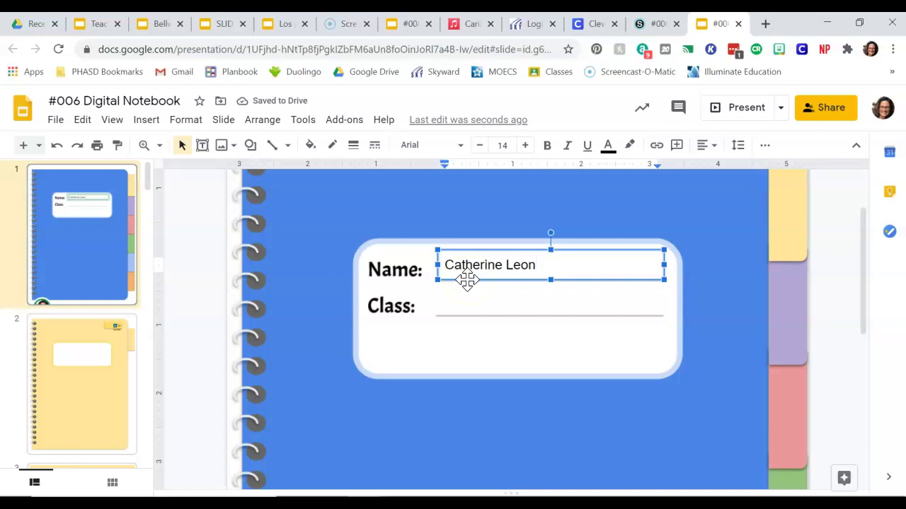
Step: Type a name into the Name box, then erase it to leave it empty
click(465, 307)
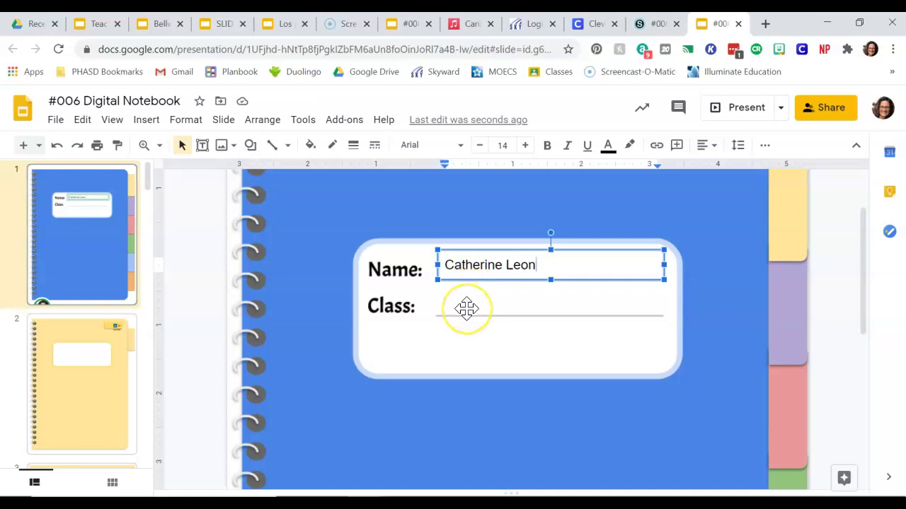
key(BackSpace)
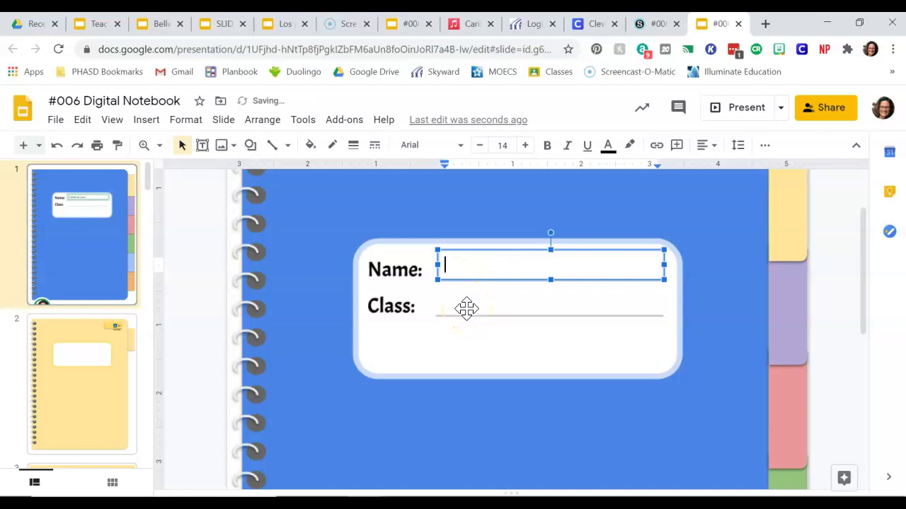
key(BackSpace)
key(BackSpace)
key(BackSpace)
key(BackSpace)
key(BackSpace)
key(BackSpace)
key(BackSpace)
key(BackSpace)
key(BackSpace)
key(BackSpace)
key(BackSpace)
key(BackSpace)
key(BackSpace)
Step: Enter the teacher's full name in the cover's Name field
click(99, 26)
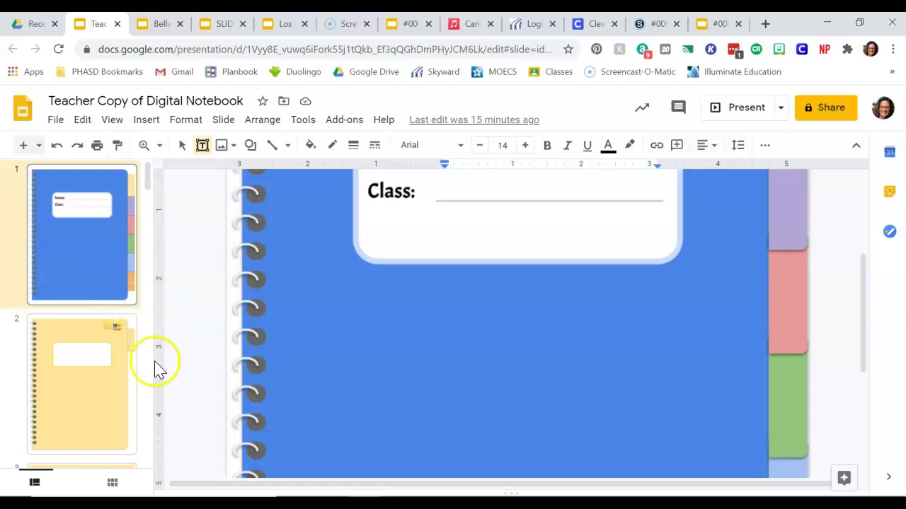
scroll(382, 364, up, 2)
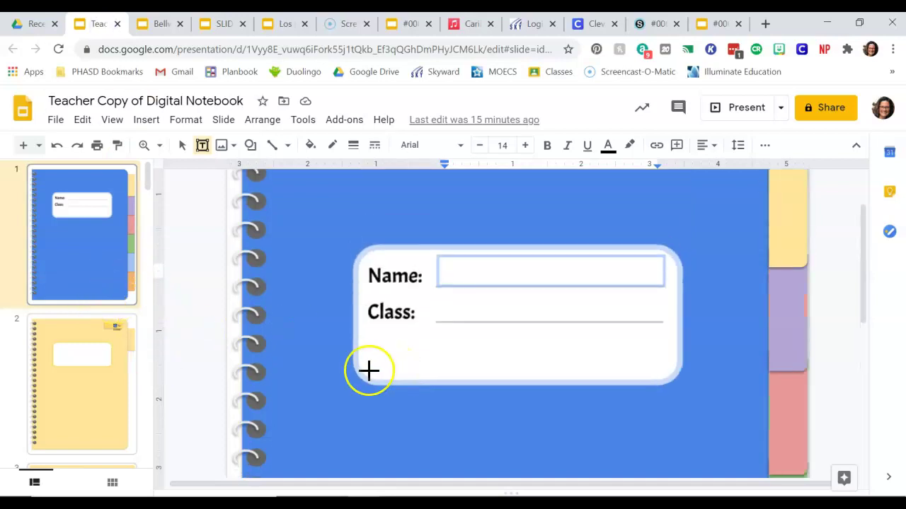
text(z)
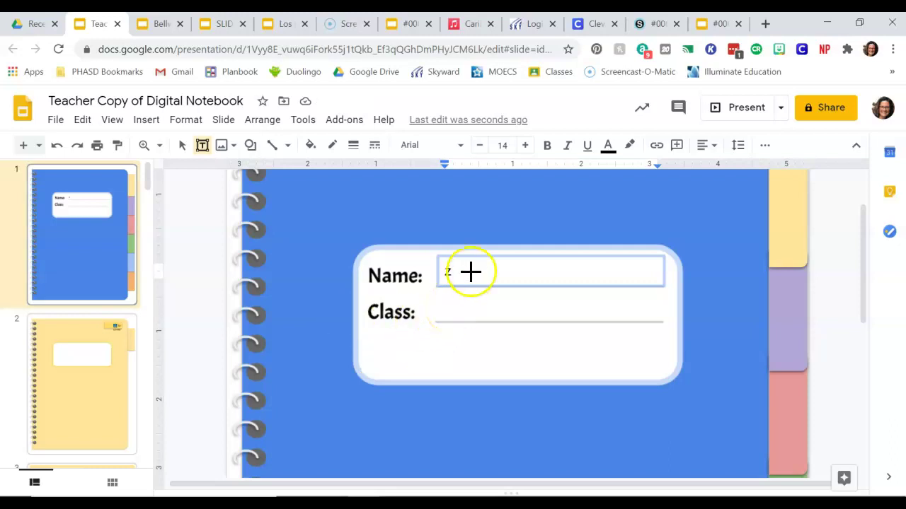
key(BackSpace)
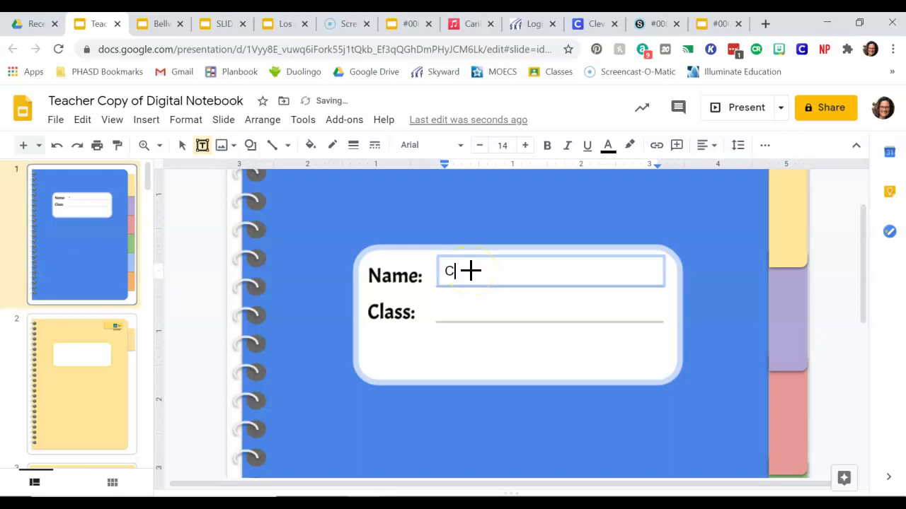
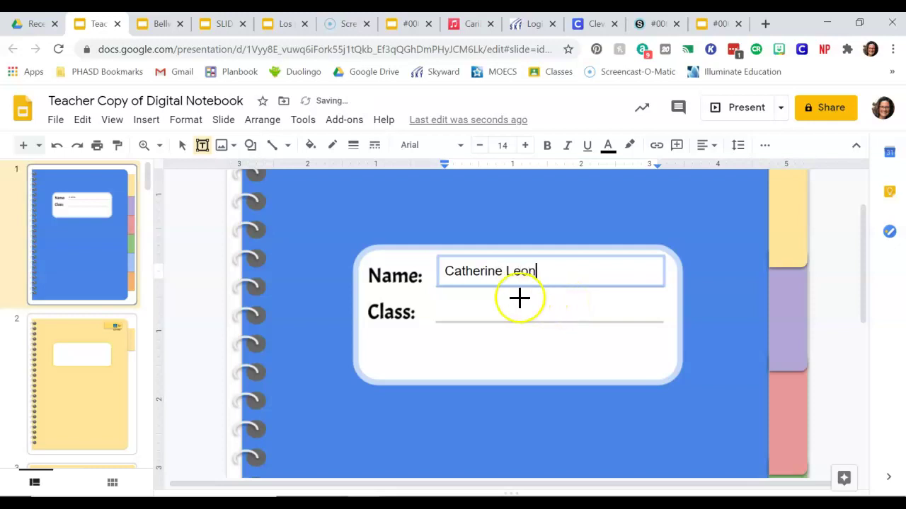
Step: Type ELA 8 into the existing Class text box and select it
click(440, 307)
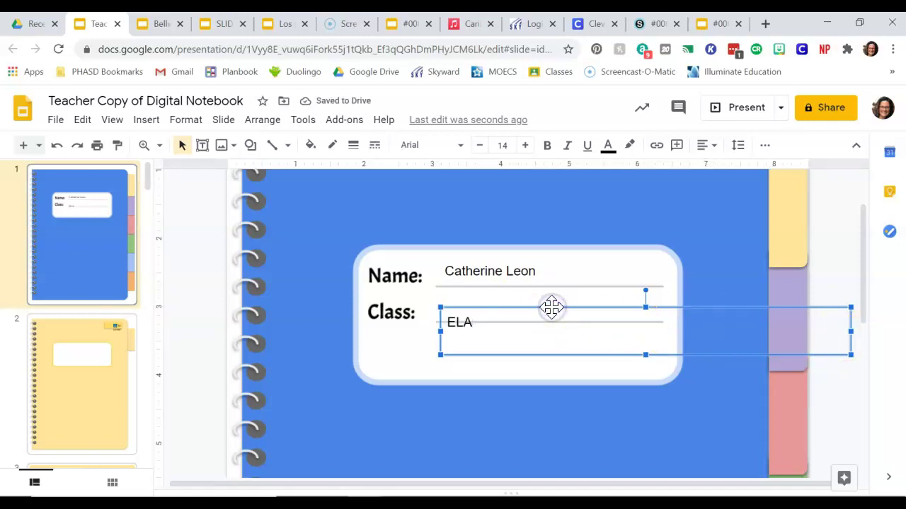
key(ctrl+z)
click(477, 304)
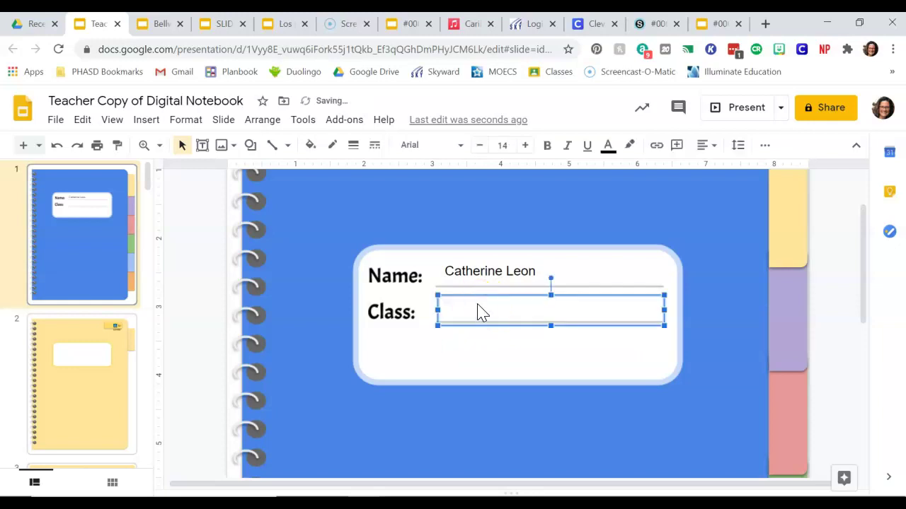
click(477, 309)
click(464, 311)
text(ELA 8)
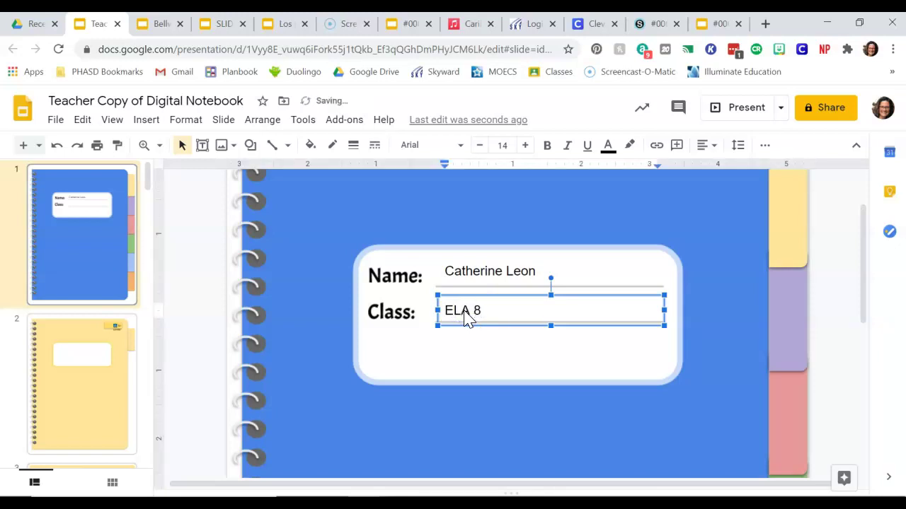
key(ctrl+a)
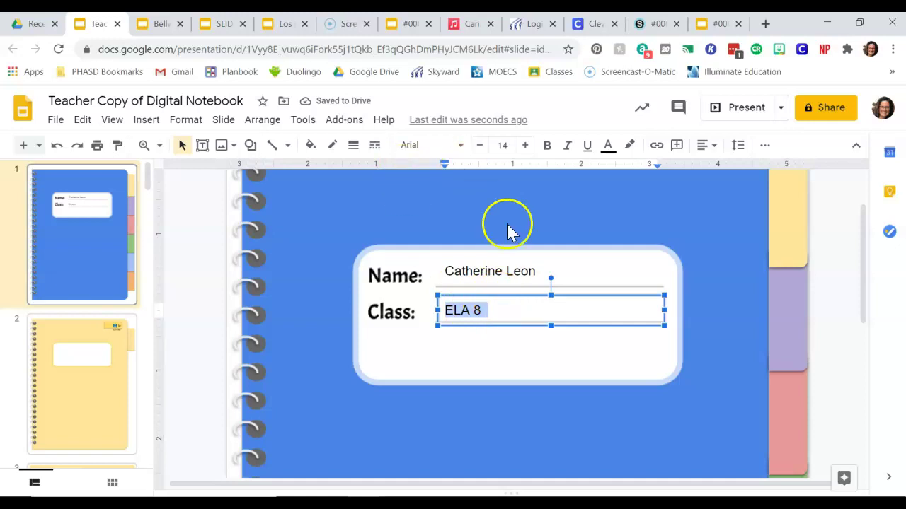
click(504, 313)
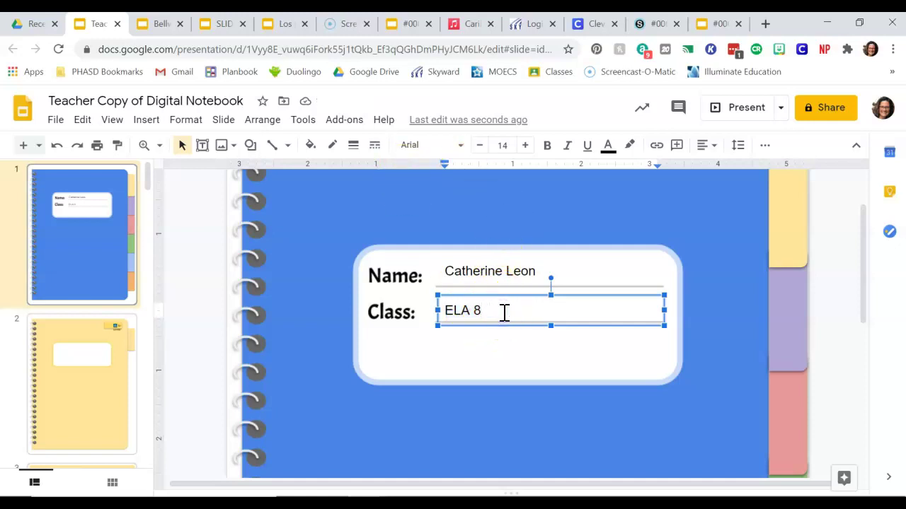
key(ctrl+a)
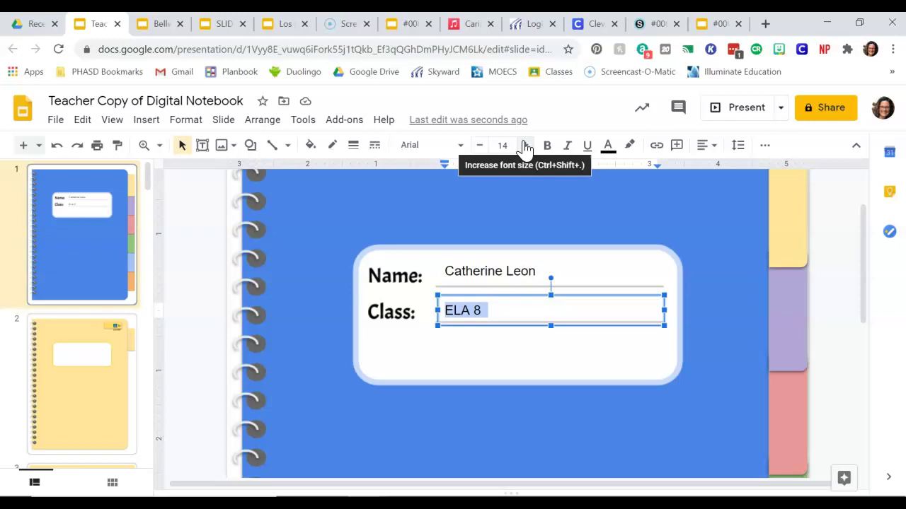
Step: Enlarge the ELA 8 text by two font-size steps
click(525, 145)
click(525, 145)
click(524, 145)
click(524, 145)
click(524, 145)
click(524, 145)
click(524, 145)
click(479, 145)
click(479, 145)
click(479, 145)
click(479, 145)
click(479, 145)
click(479, 145)
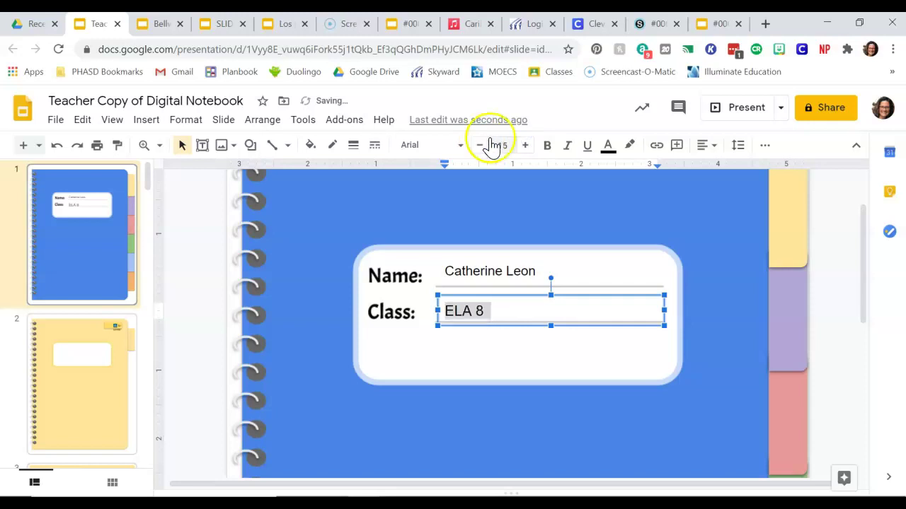
click(524, 145)
click(524, 146)
click(525, 146)
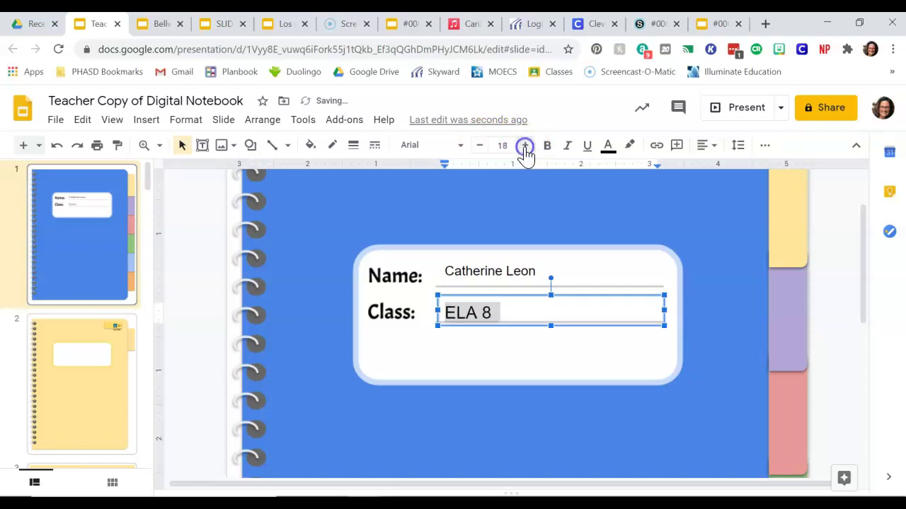
Step: Enlarge the name by three font-size steps to match the class text
click(522, 269)
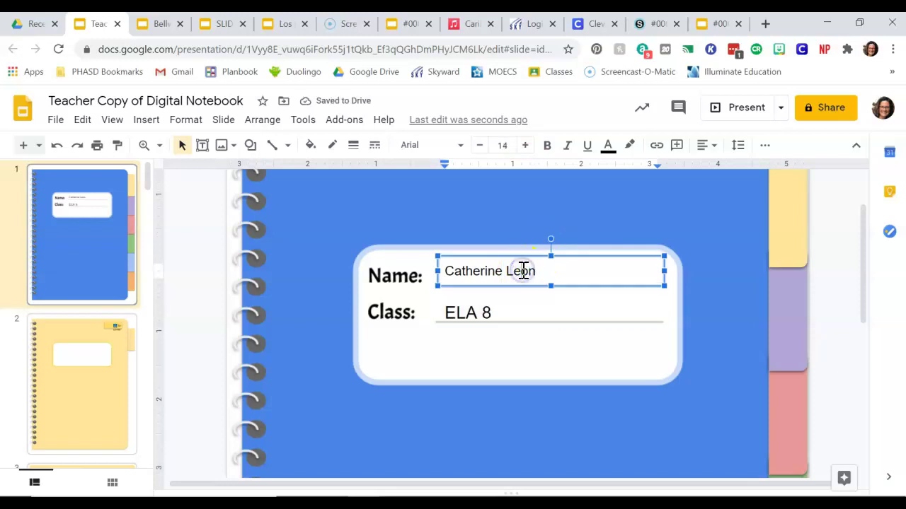
triple_click(524, 271)
click(524, 145)
click(524, 145)
click(524, 145)
click(525, 145)
click(524, 145)
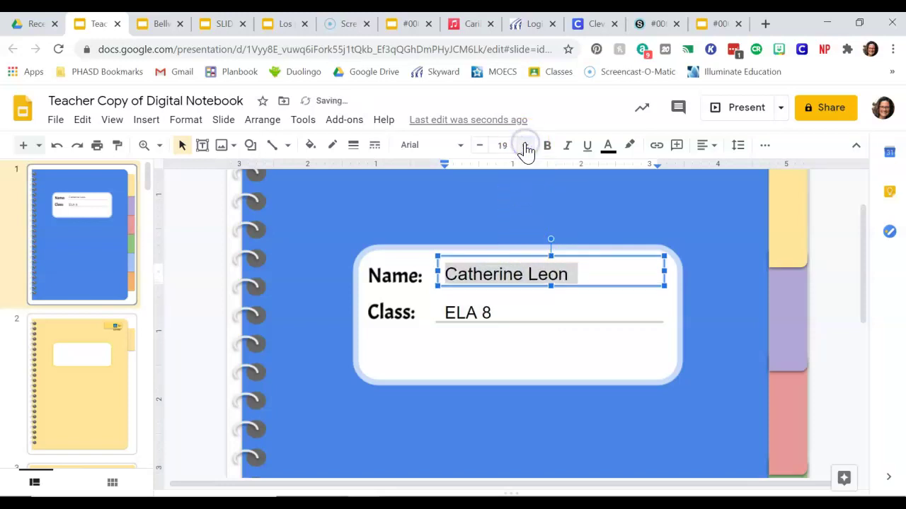
click(499, 417)
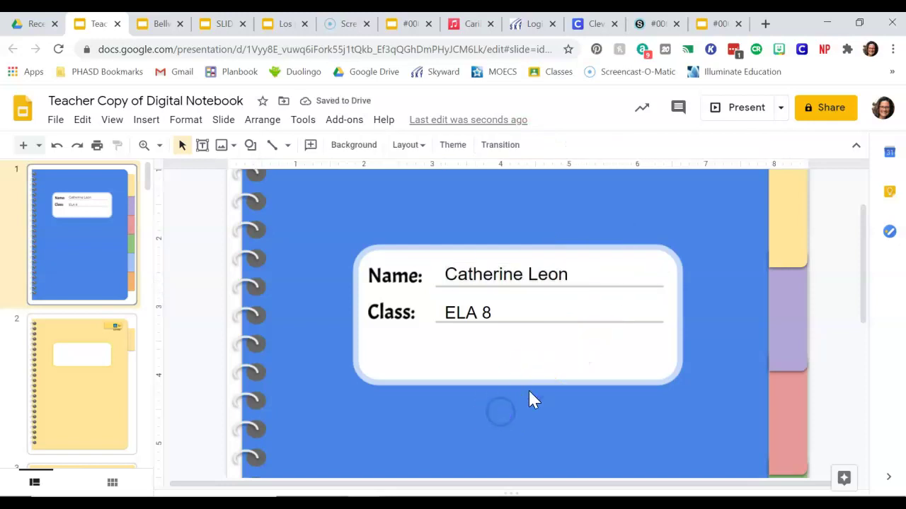
scroll(653, 375, down, 1)
scroll(654, 378, up, 3)
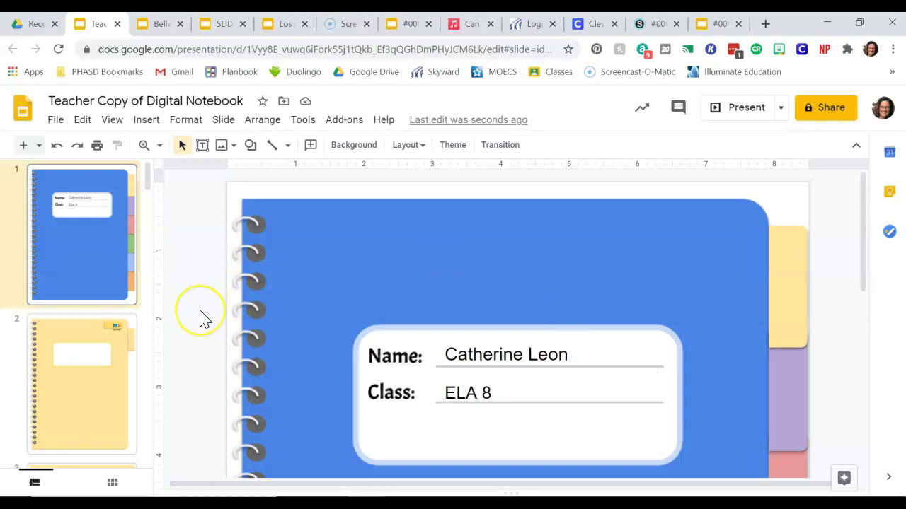
scroll(200, 316, down, 3)
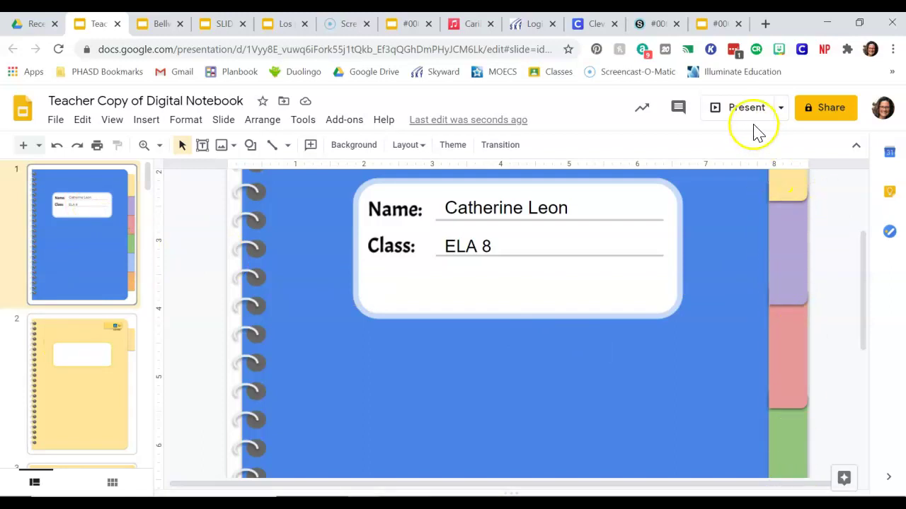
click(737, 110)
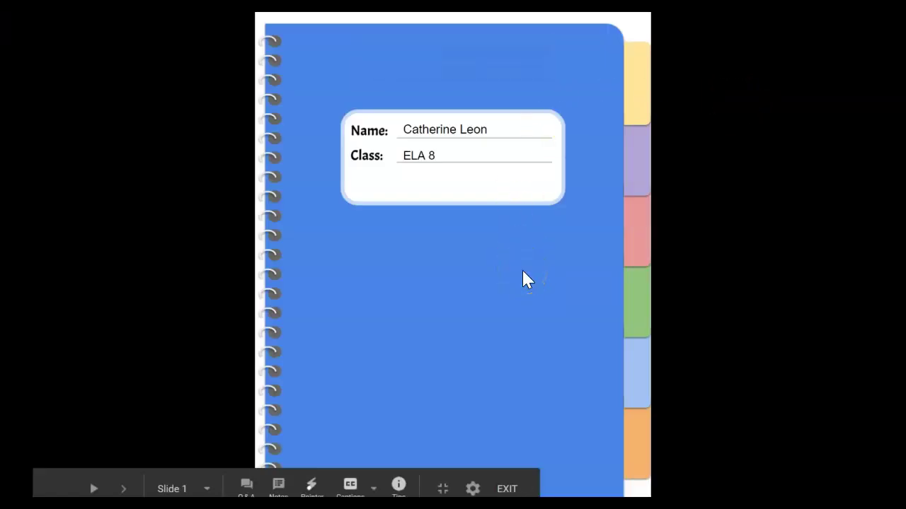
click(523, 272)
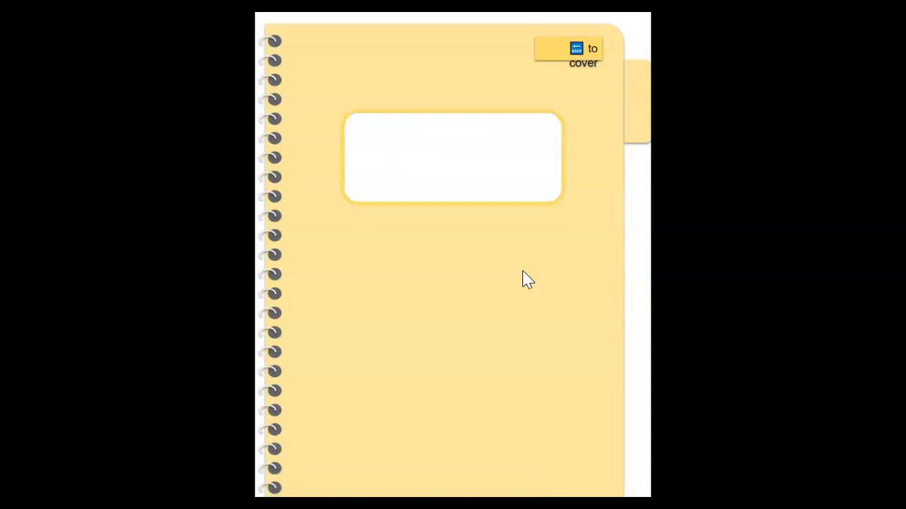
click(523, 272)
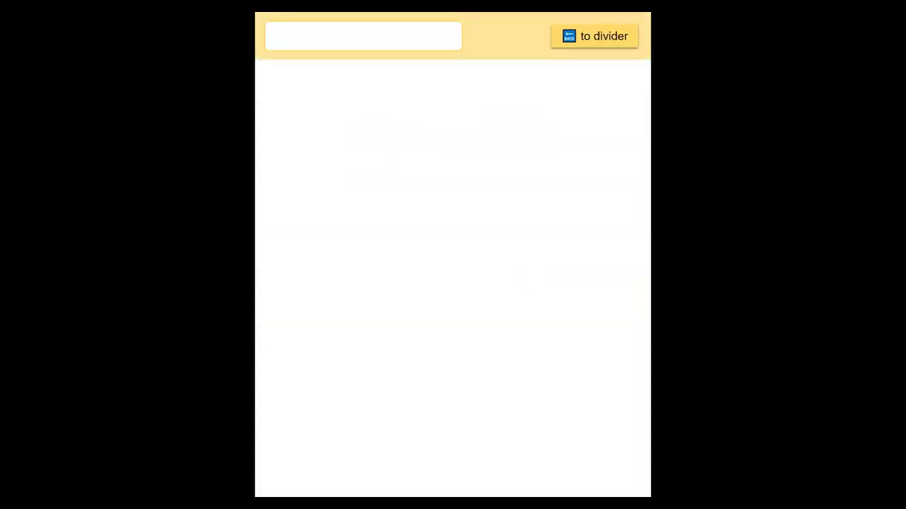
key(Right)
key(Right)
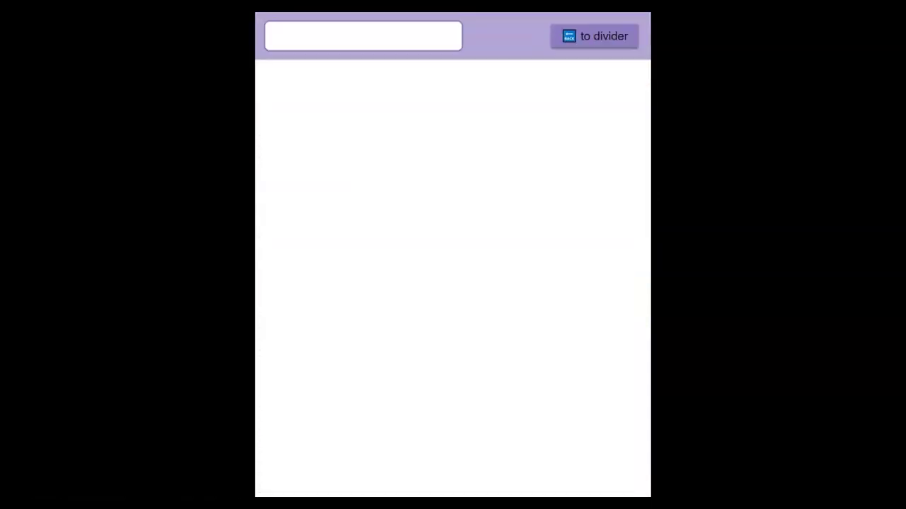
key(Right)
key(Right)
key(Left)
key(Left)
key(Left)
key(Left)
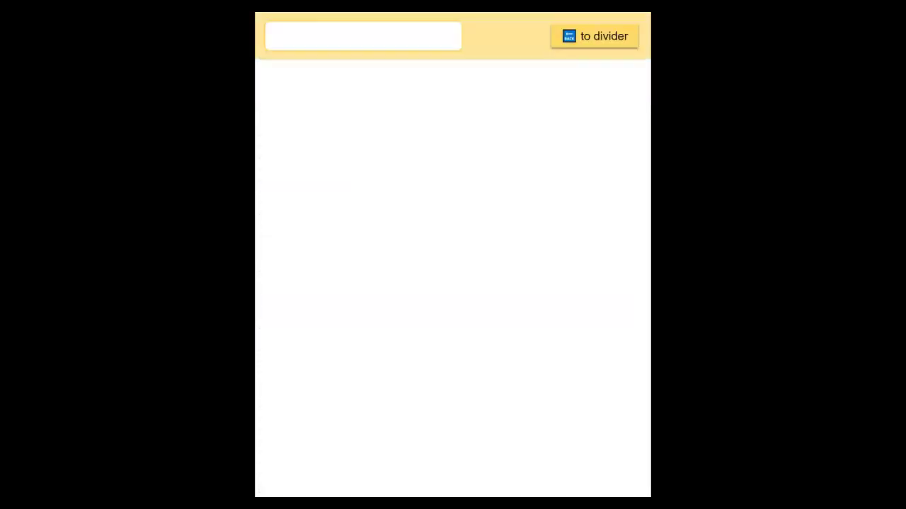
key(Right)
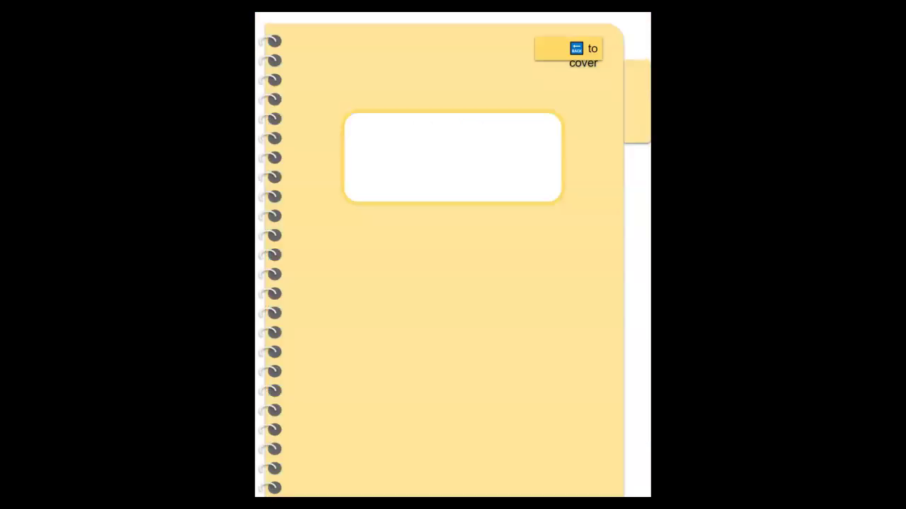
key(Right)
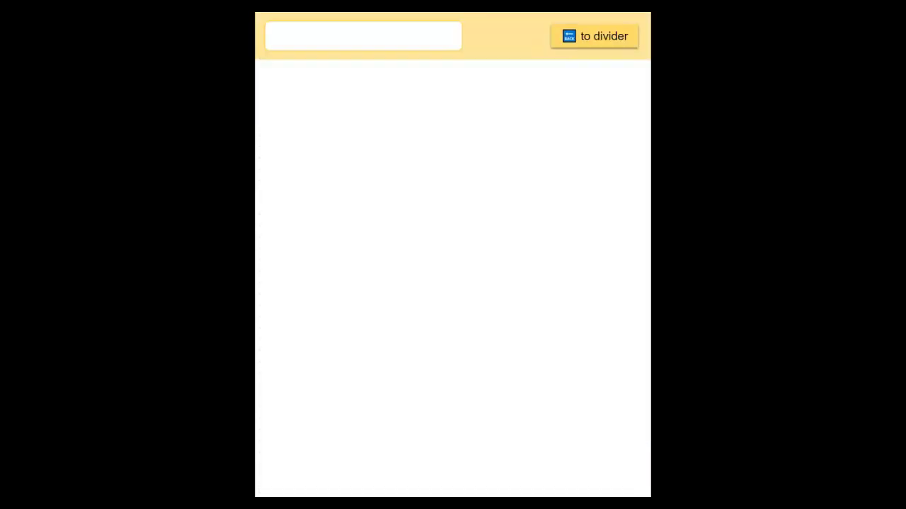
key(Right)
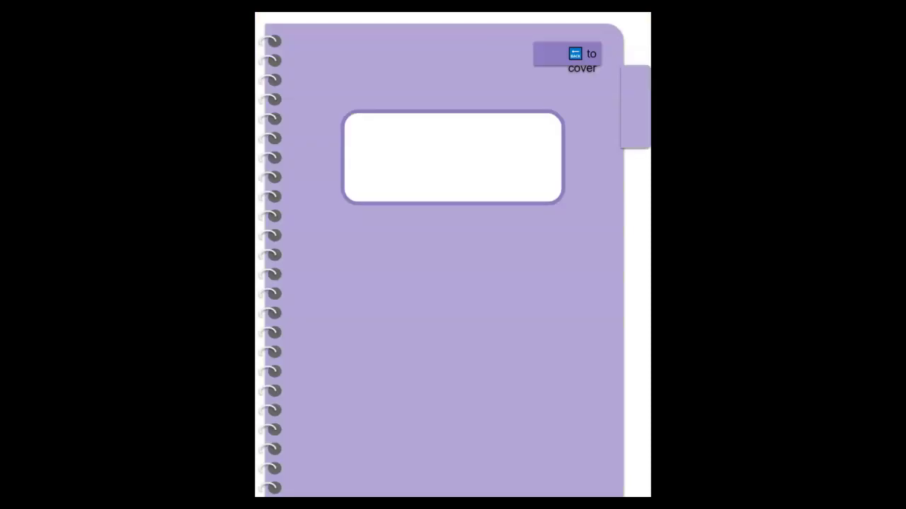
key(Right)
key(Left)
key(Left)
key(Left)
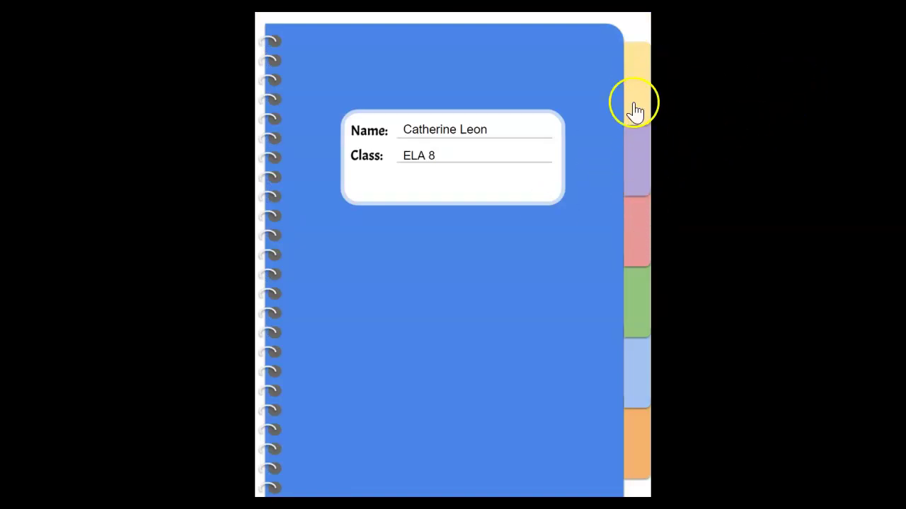
click(643, 220)
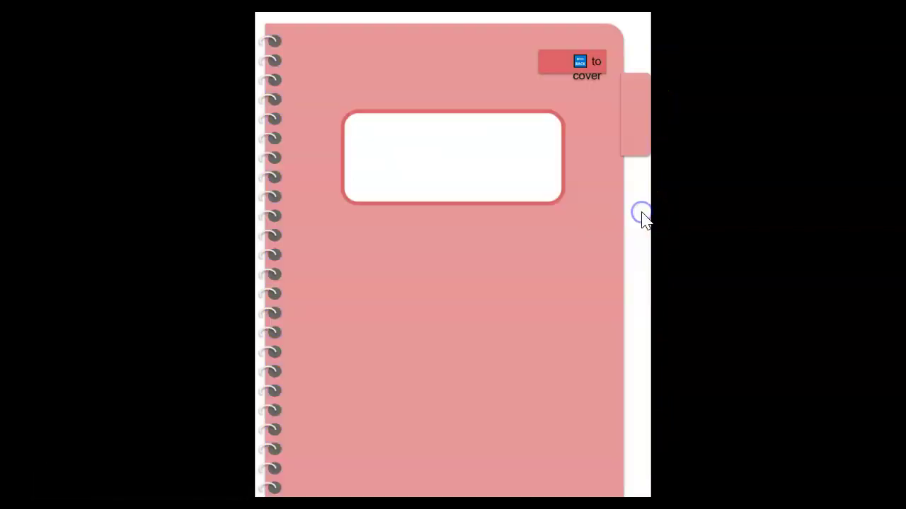
click(572, 67)
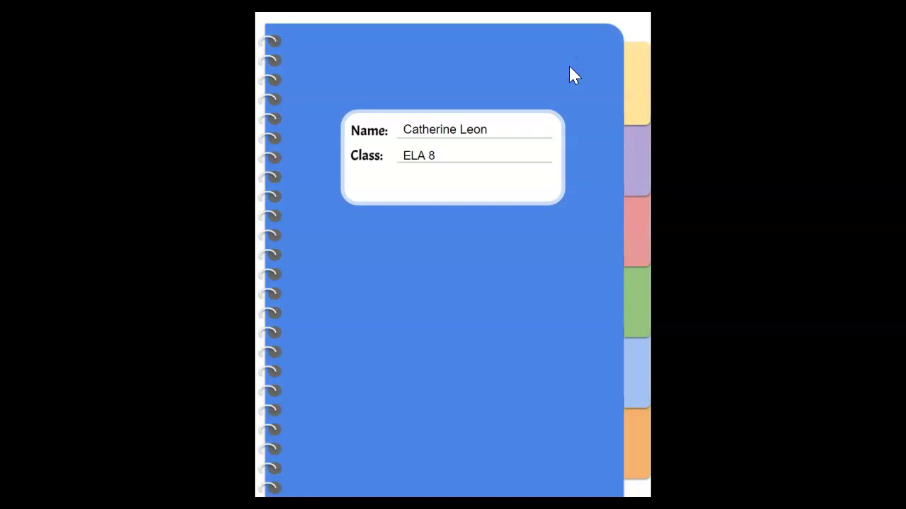
click(629, 443)
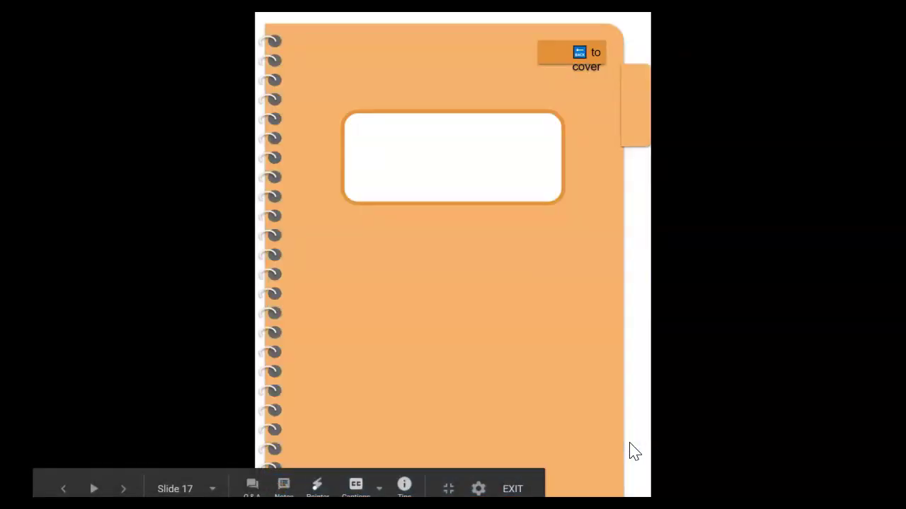
click(568, 52)
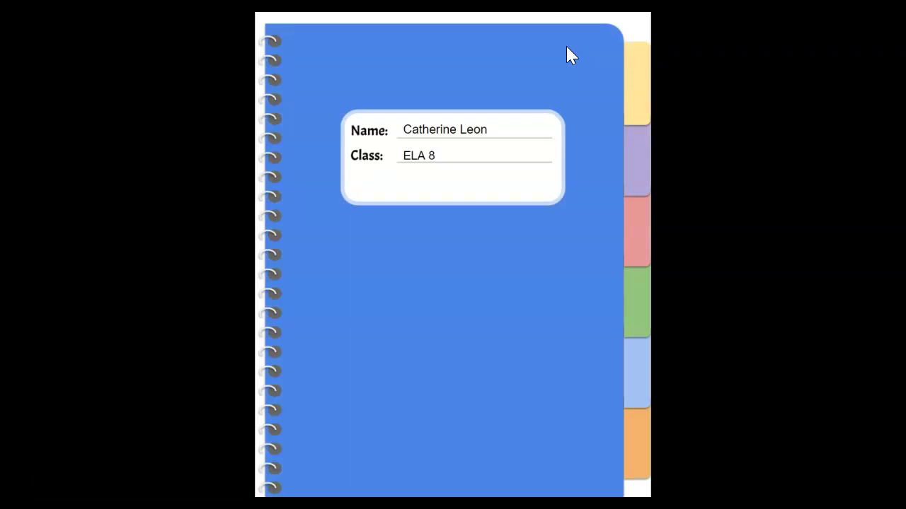
key(Escape)
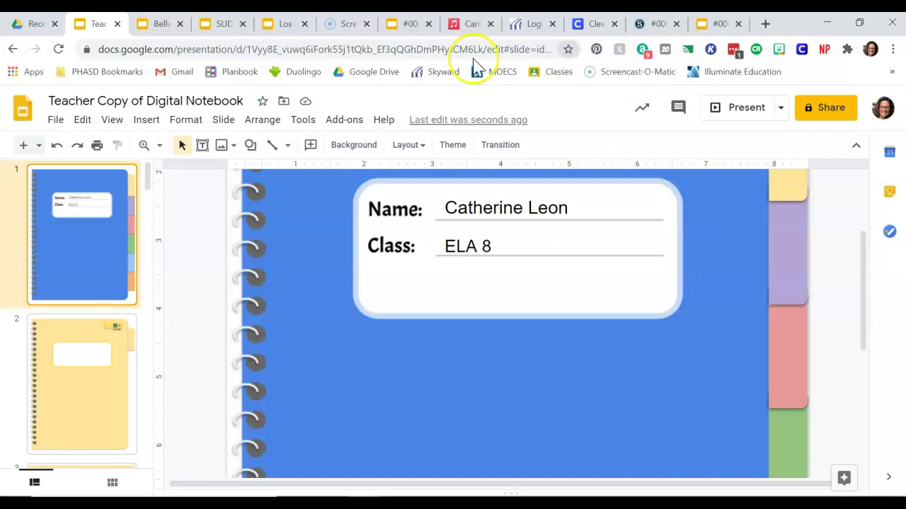
Step: Type 'Daily Writing' into the white title box on yellow slide 2
click(89, 381)
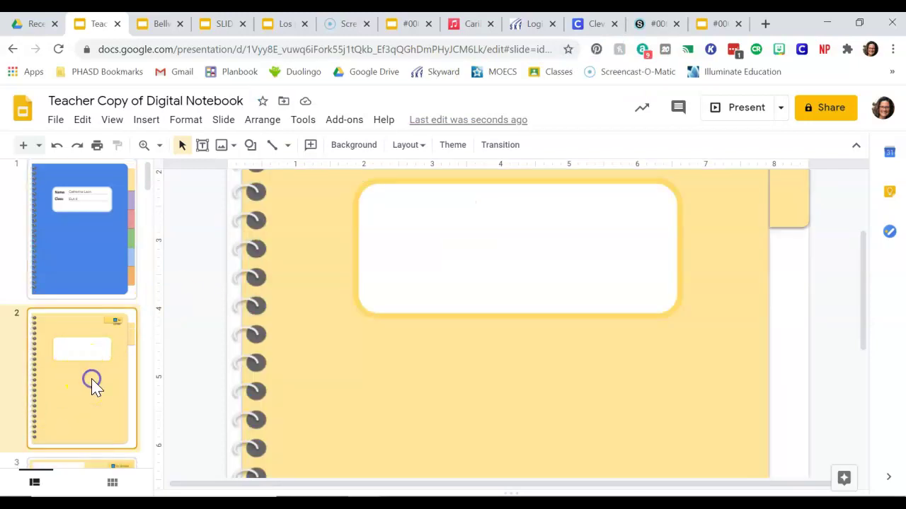
click(453, 245)
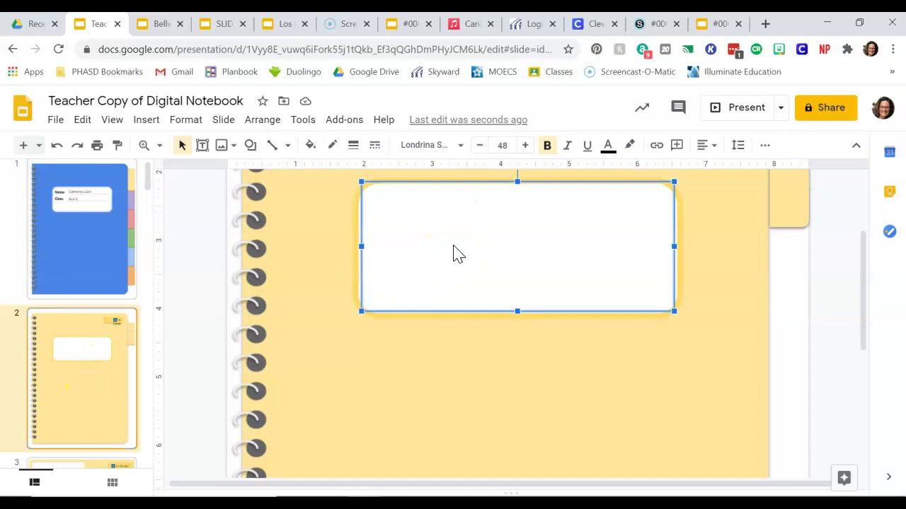
text(Daily W)
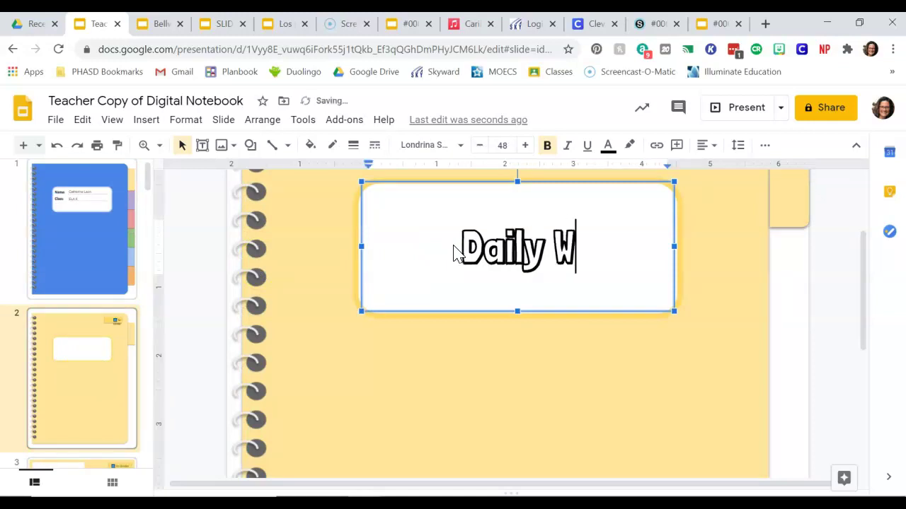
text(riting)
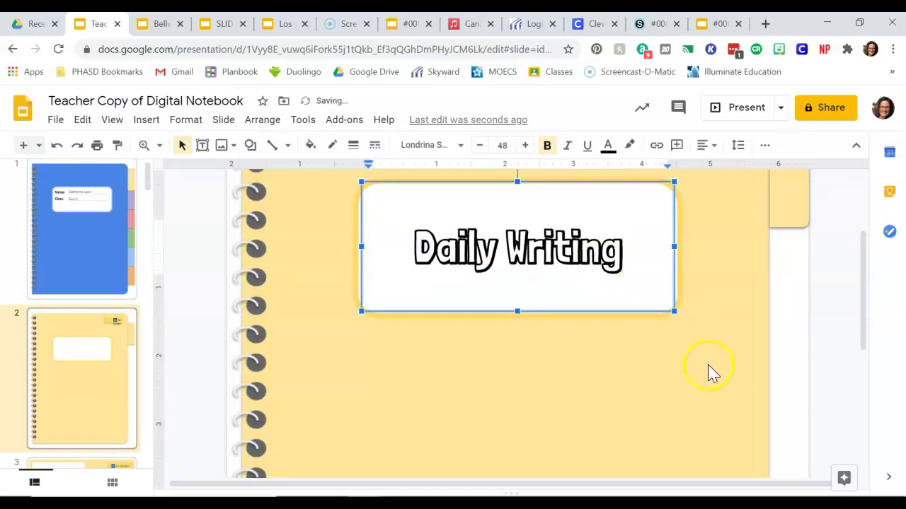
scroll(715, 378, up, 3)
Step: Type 'Daily Writing' on the right-edge side tab, then select the title box's text
click(789, 255)
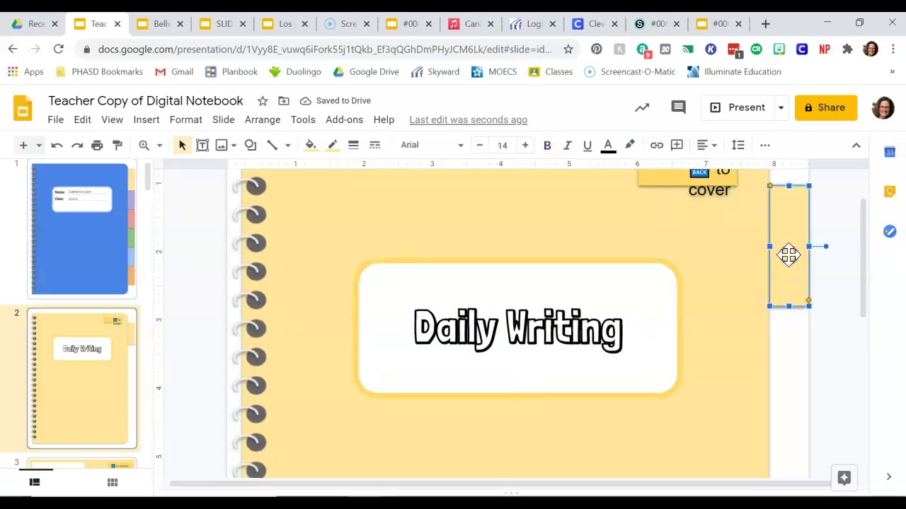
text(Daily Wri)
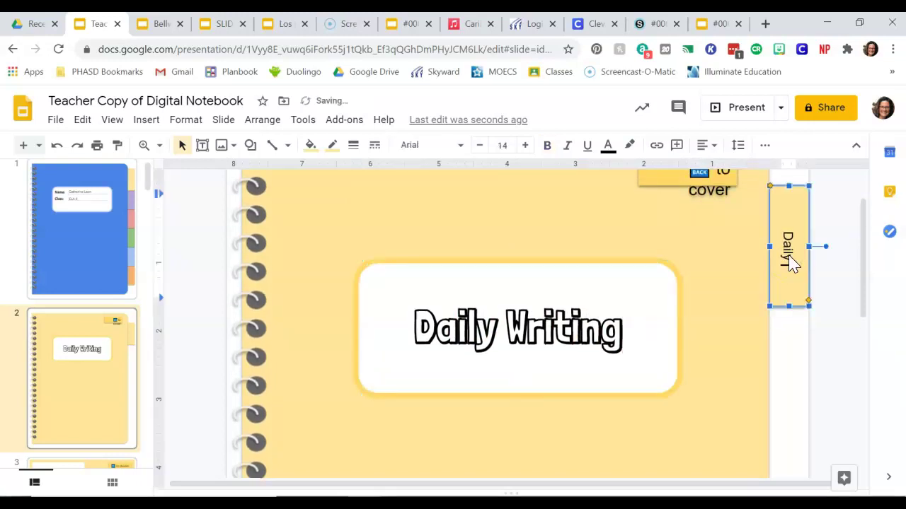
text(ting)
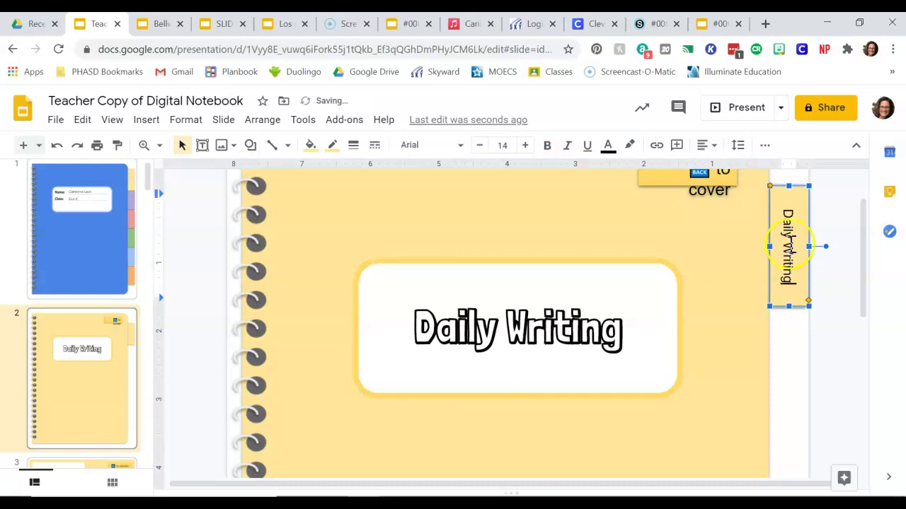
click(602, 356)
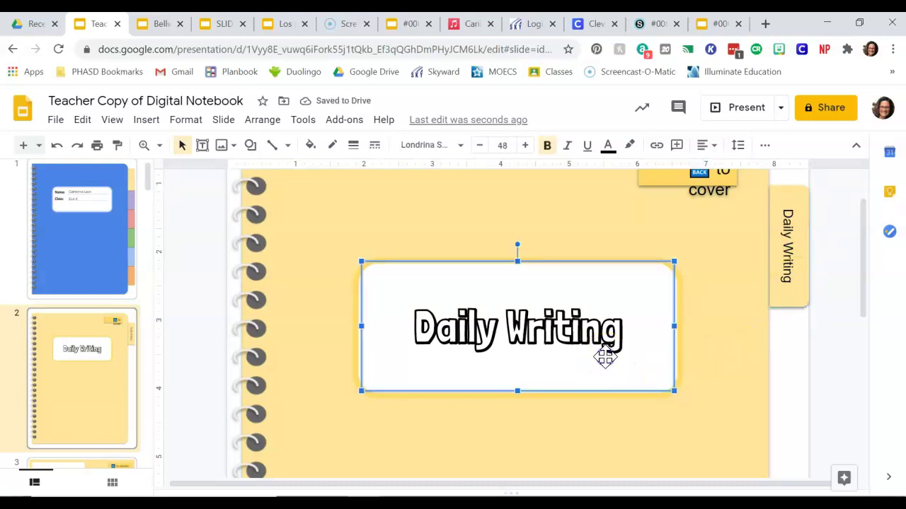
key(ctrl+a)
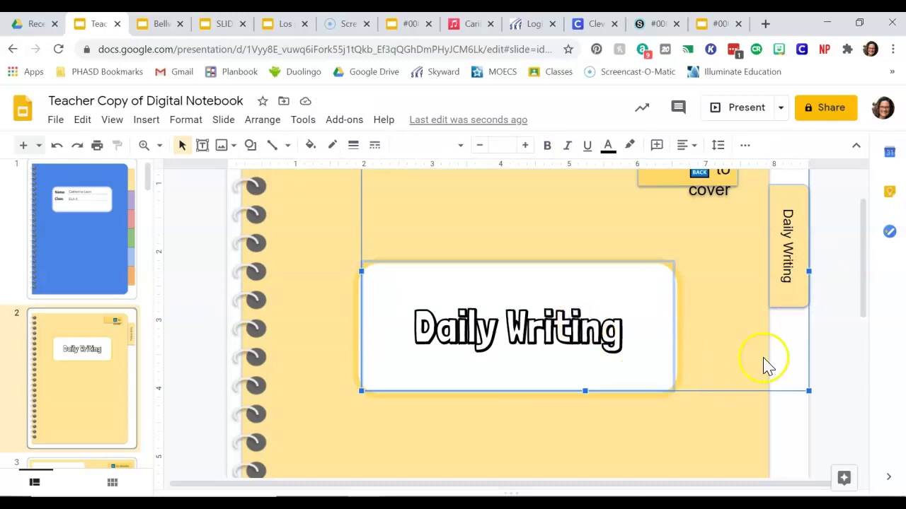
click(534, 436)
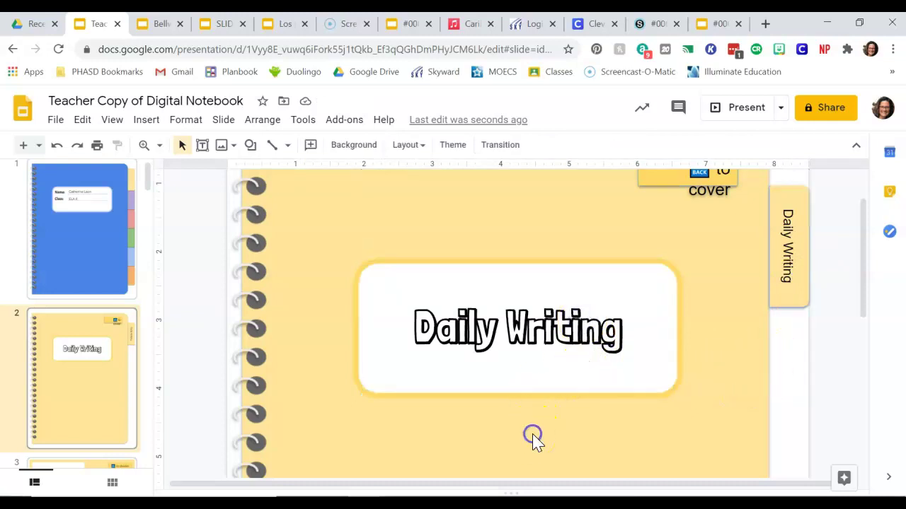
click(433, 354)
key(ctrl+a)
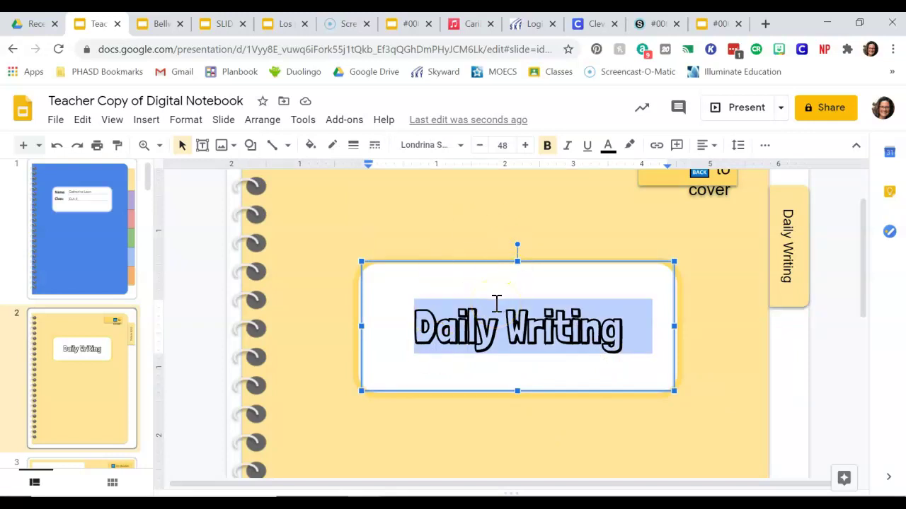
Step: Set the Daily Writing title to non-bold Arial at 47 pt
click(454, 154)
click(434, 233)
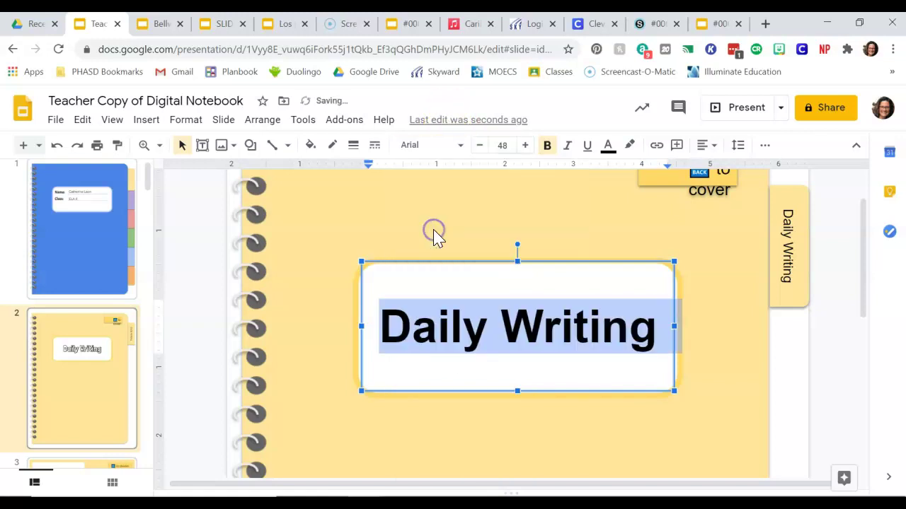
click(548, 150)
click(526, 146)
click(526, 146)
click(480, 146)
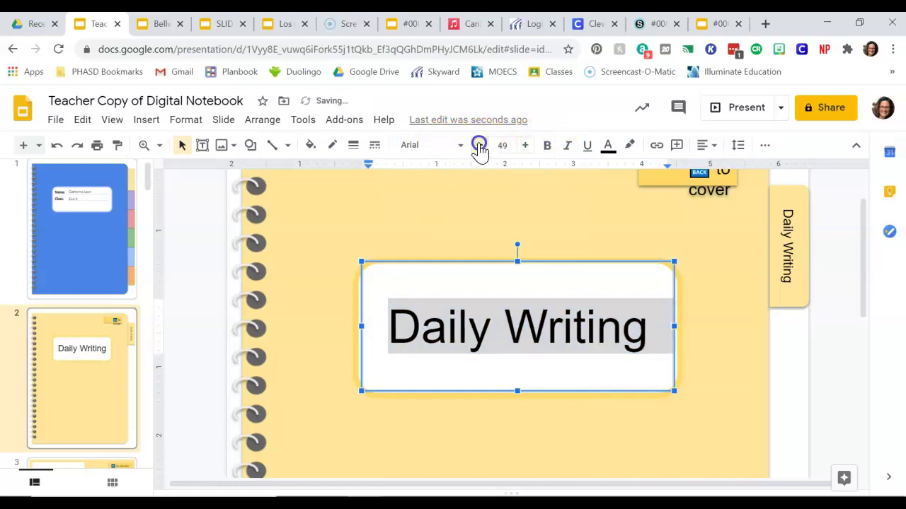
click(480, 146)
click(480, 146)
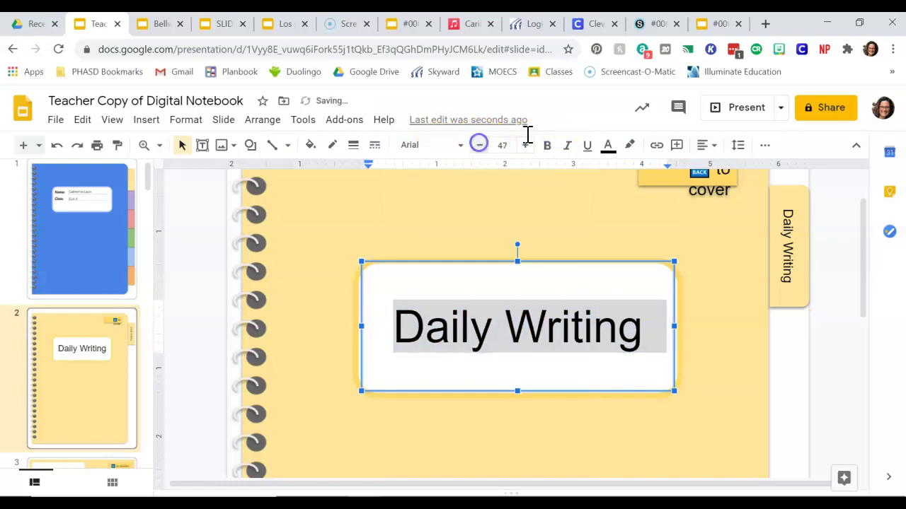
Step: Centre the Daily Writing title horizontally within its white box
click(708, 147)
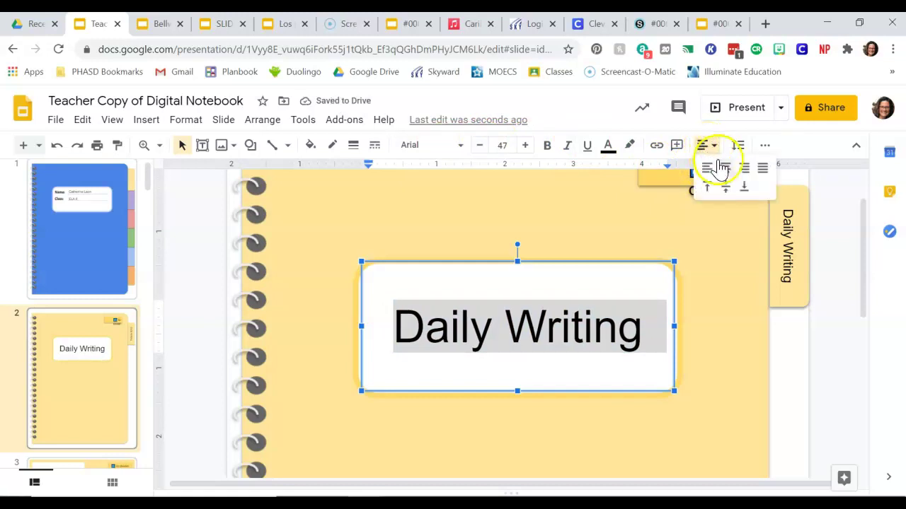
click(728, 169)
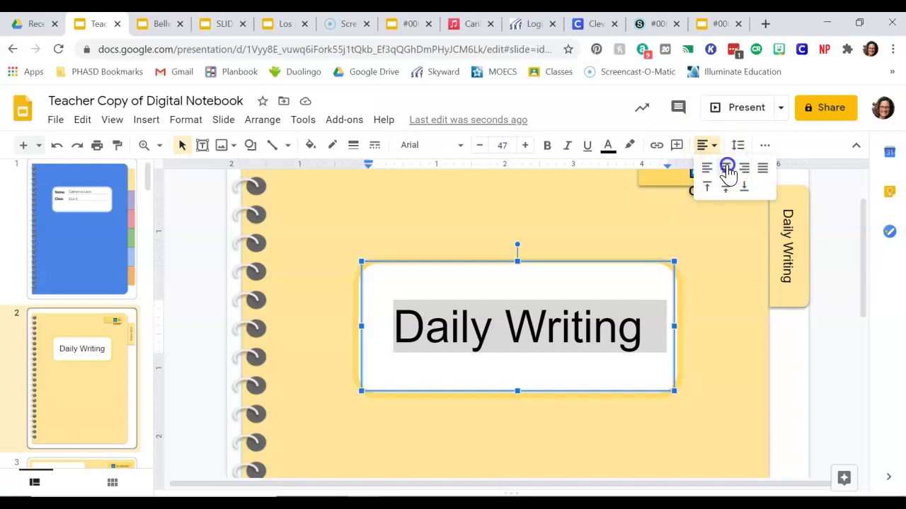
click(726, 169)
click(714, 150)
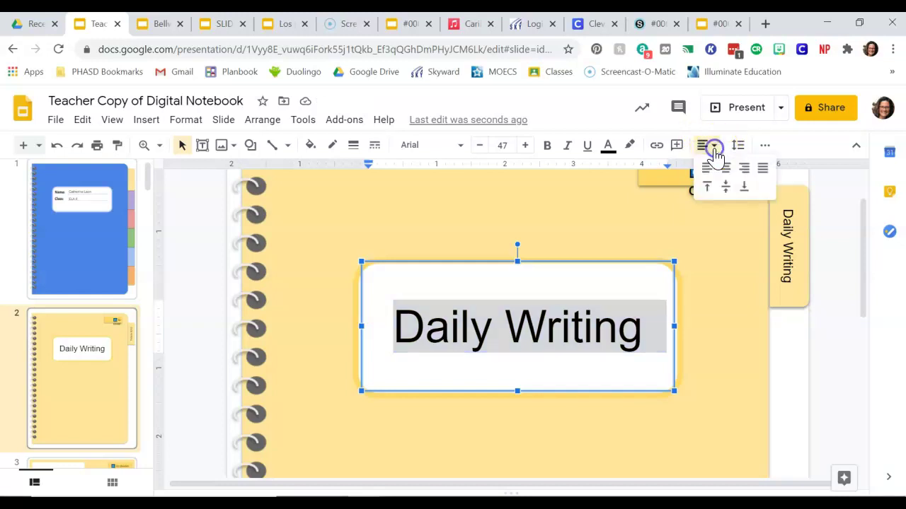
click(727, 167)
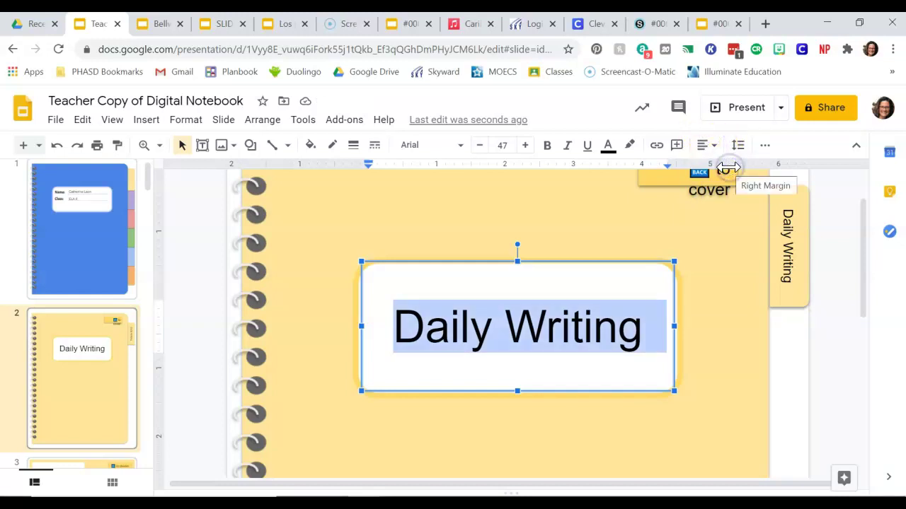
click(317, 325)
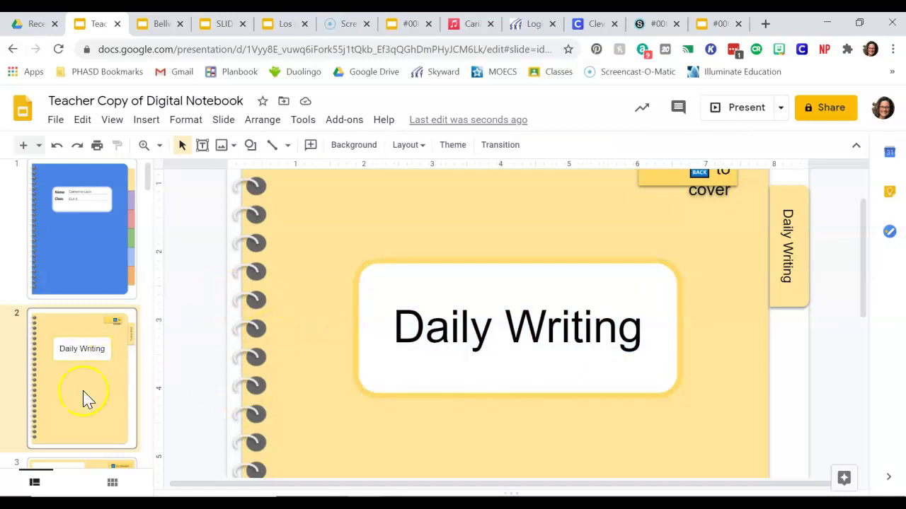
Step: Bring up purple slide 5 and select its blank white title box
click(91, 373)
scroll(97, 382, down, 5)
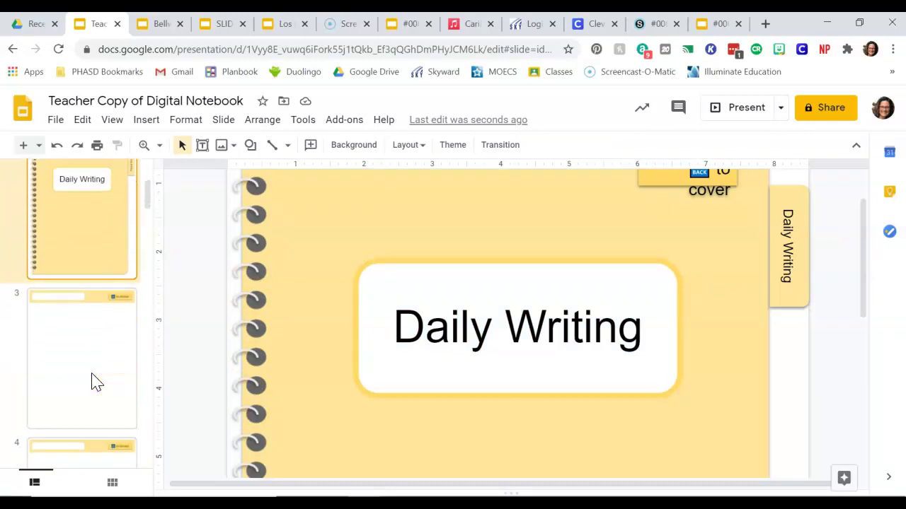
scroll(97, 382, down, 2)
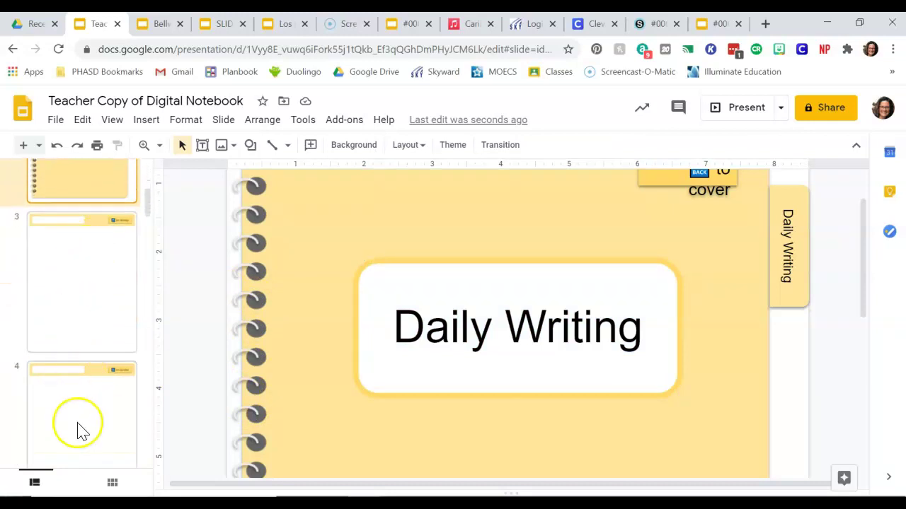
scroll(80, 430, down, 6)
click(86, 390)
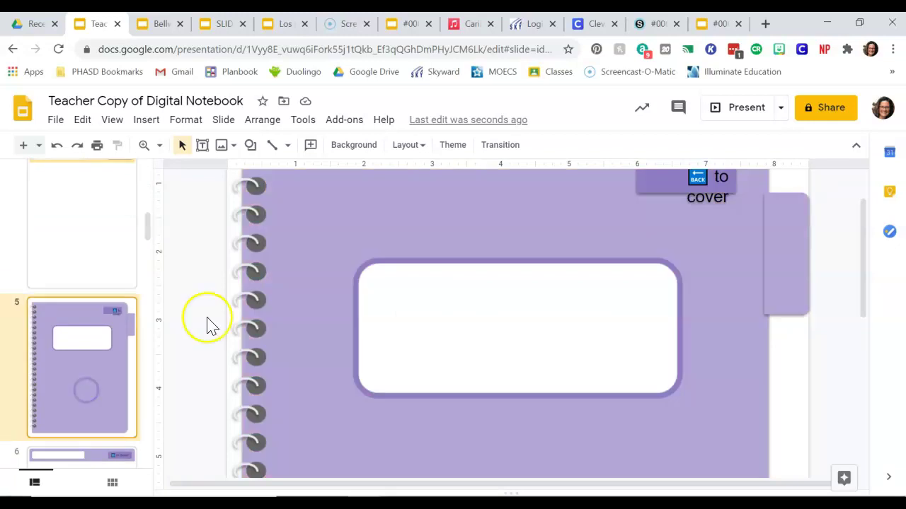
click(441, 327)
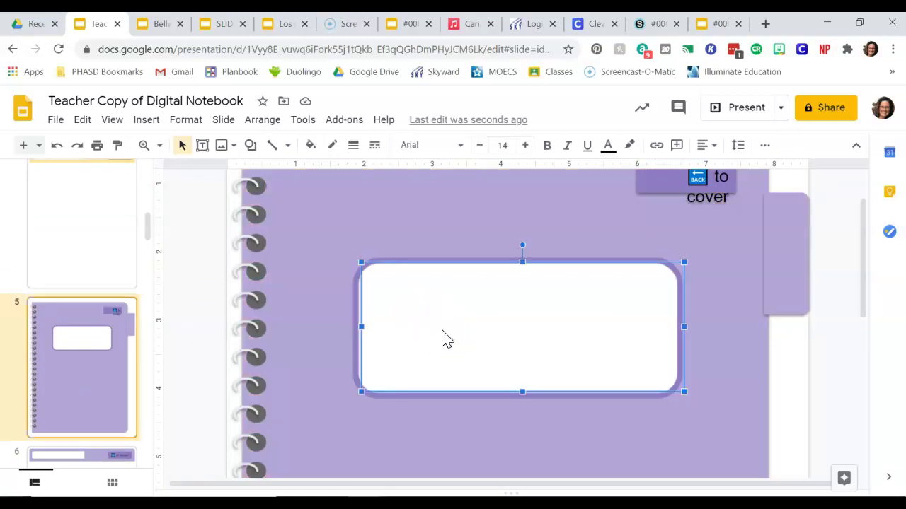
Step: Write 'Mini Lessons' on the purple slide's card, centred at 48 pt
text(Mini Lessons)
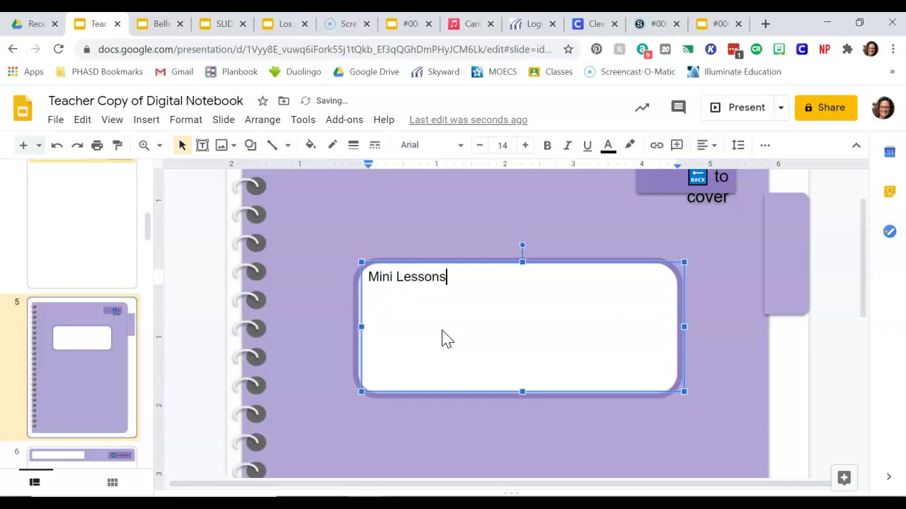
key(ctrl+a)
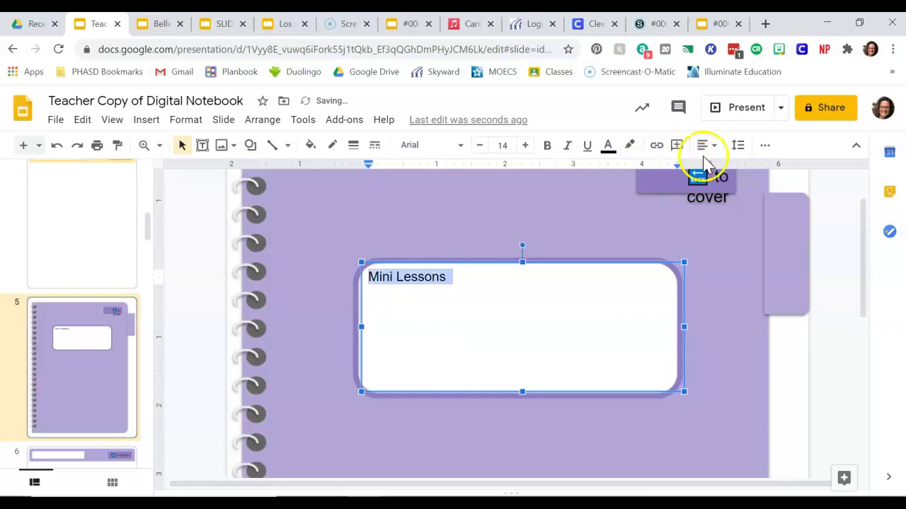
click(710, 150)
click(725, 167)
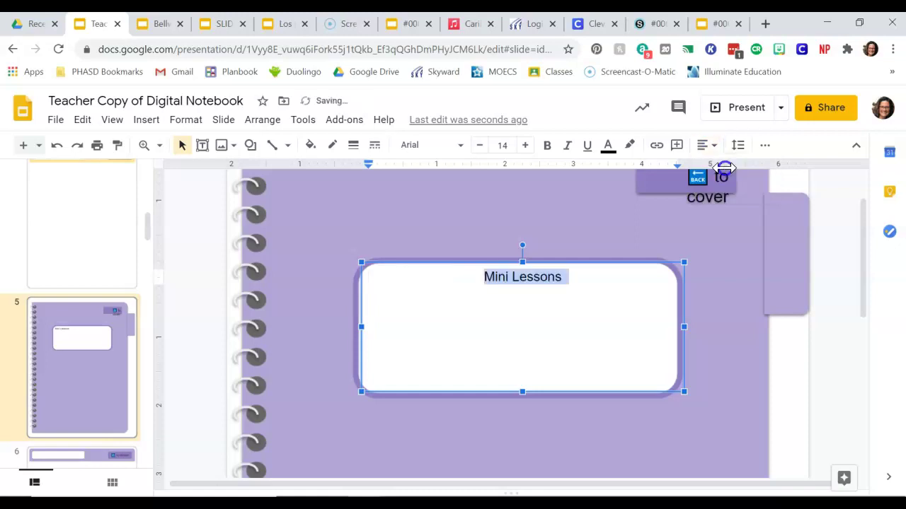
click(504, 145)
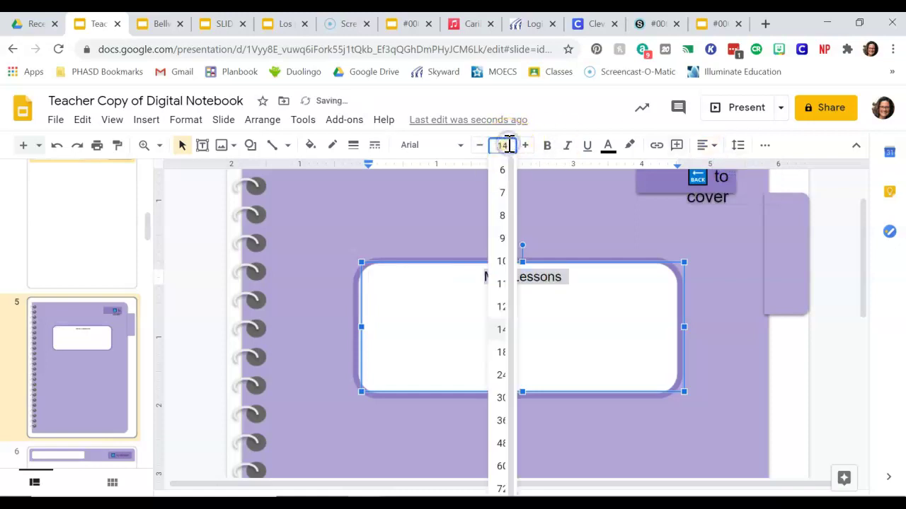
text(48)
key(Return)
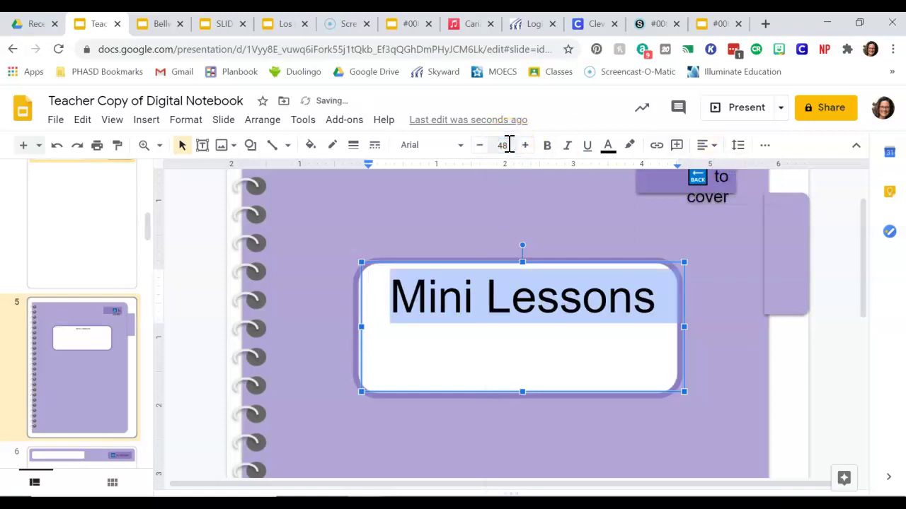
Step: Label the purple side tab with the section name, Mini Lessons
click(789, 247)
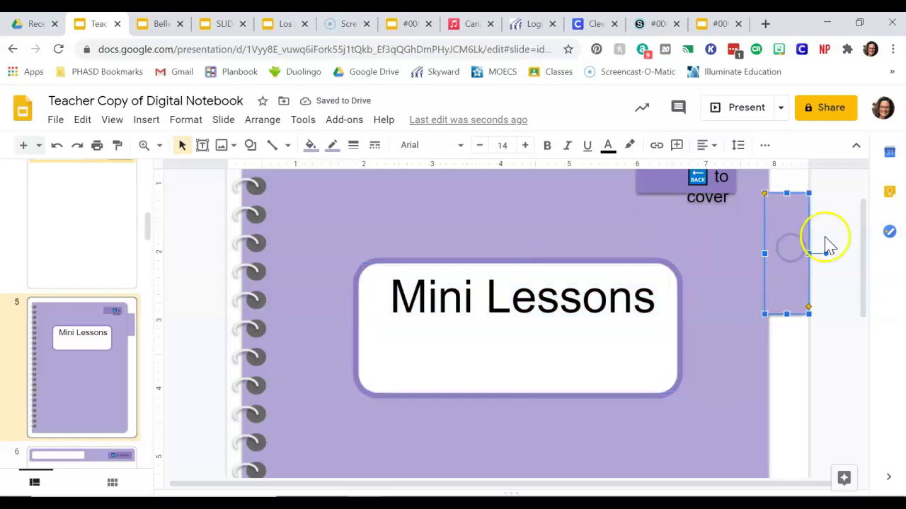
text(Mini)
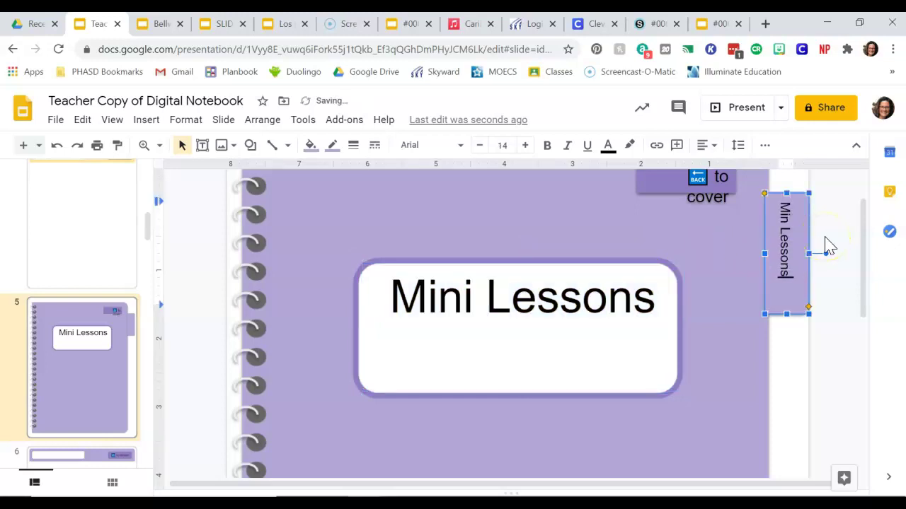
click(97, 359)
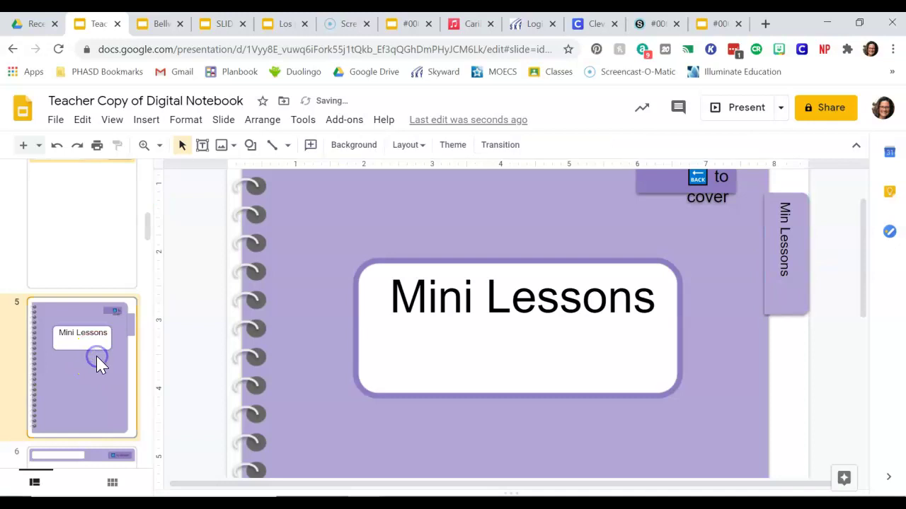
Step: On pink slide 8, draw a new text box over the white label area
scroll(96, 356, down, 5)
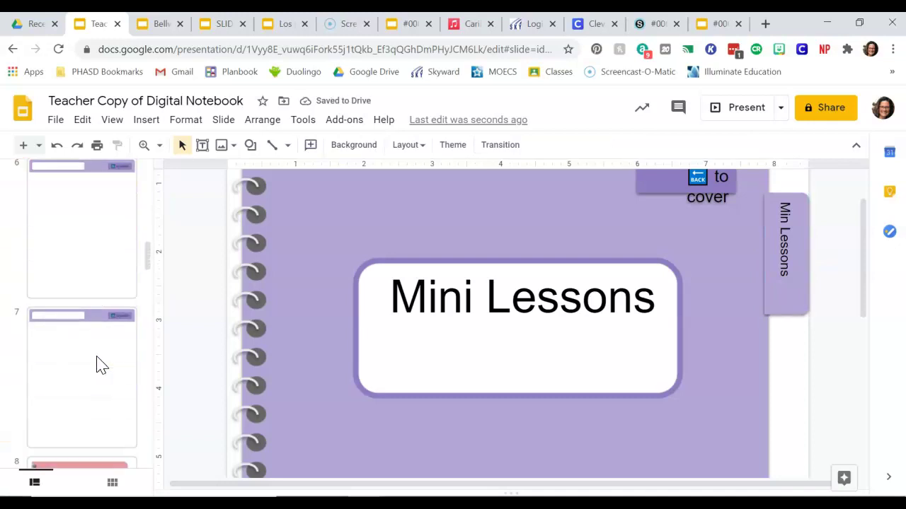
click(95, 414)
click(471, 362)
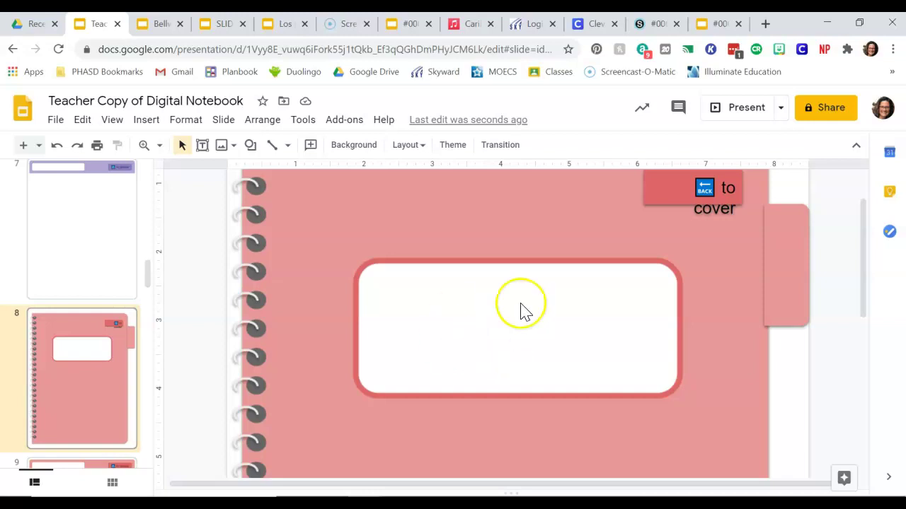
click(487, 315)
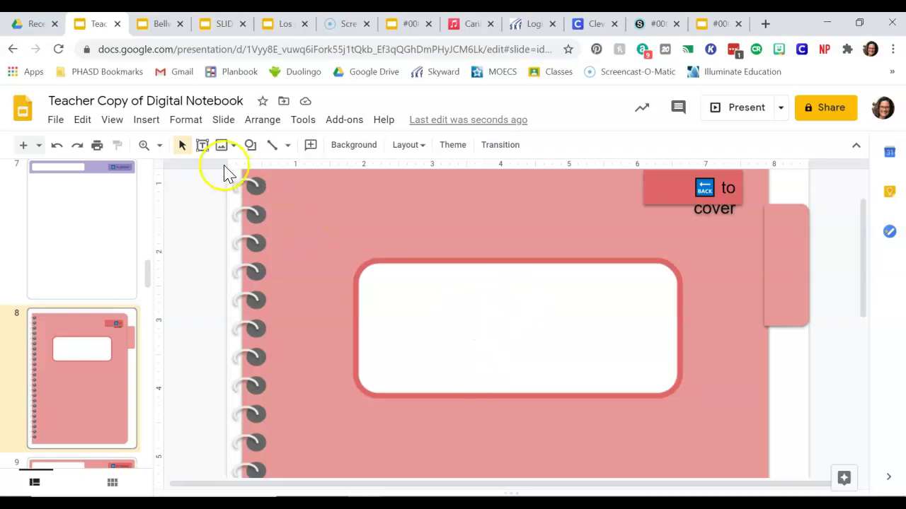
click(155, 124)
click(163, 171)
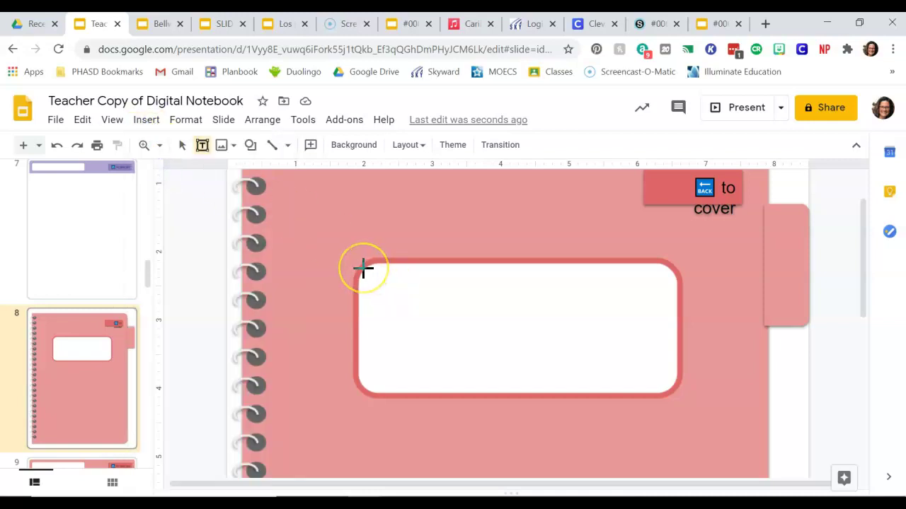
drag(363, 271, 677, 391)
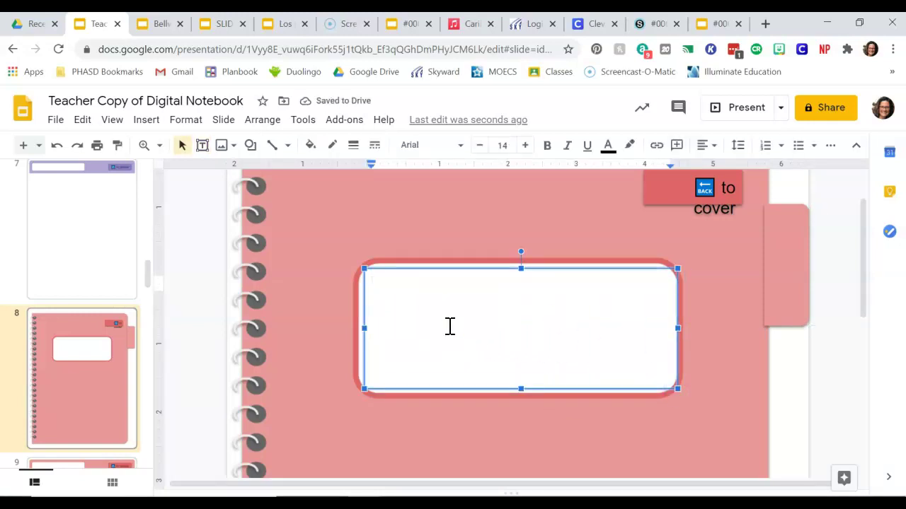
Step: Enter 'Thought Log' at 48 pt, centred, and label the side tab Thought Log
text(Thought Log)
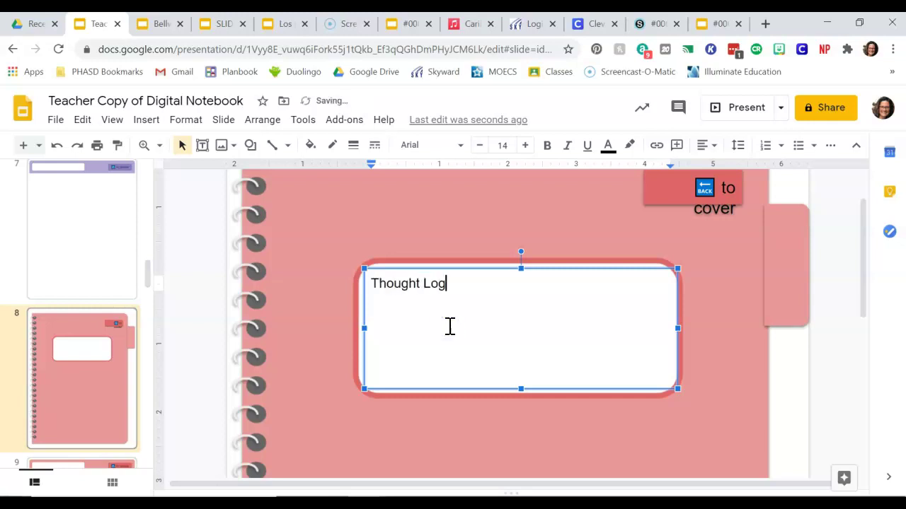
key(ctrl+a)
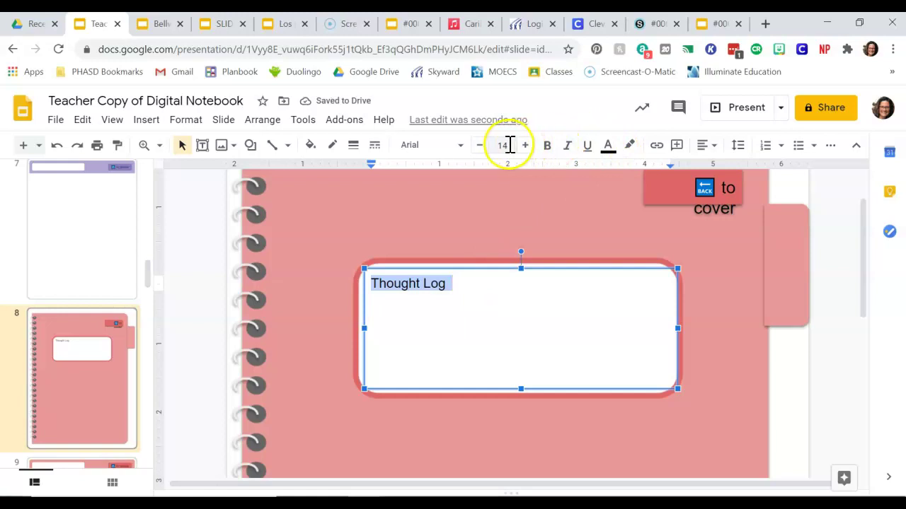
click(508, 145)
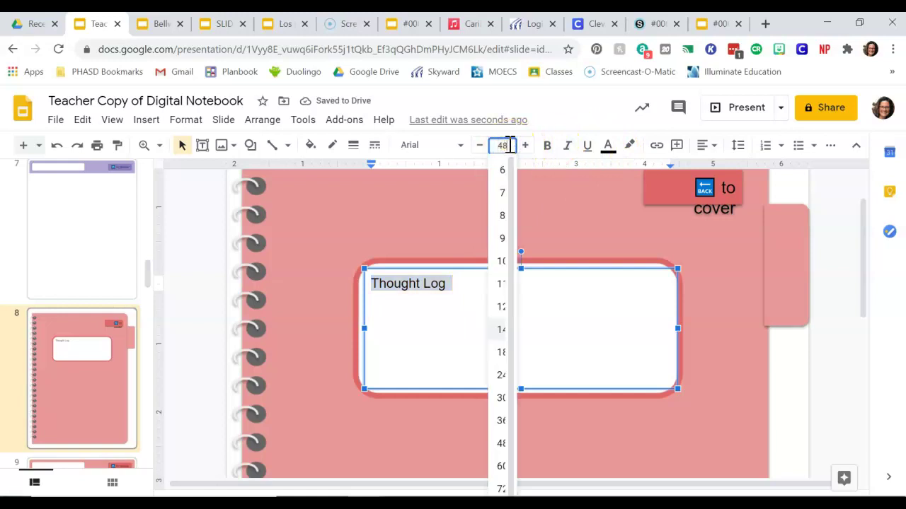
text(48)
key(Return)
click(710, 146)
click(707, 146)
click(707, 146)
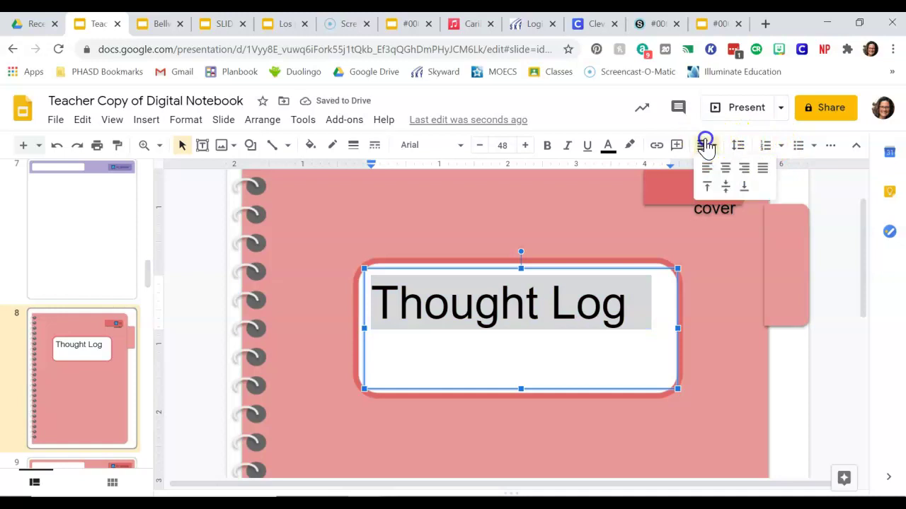
click(726, 167)
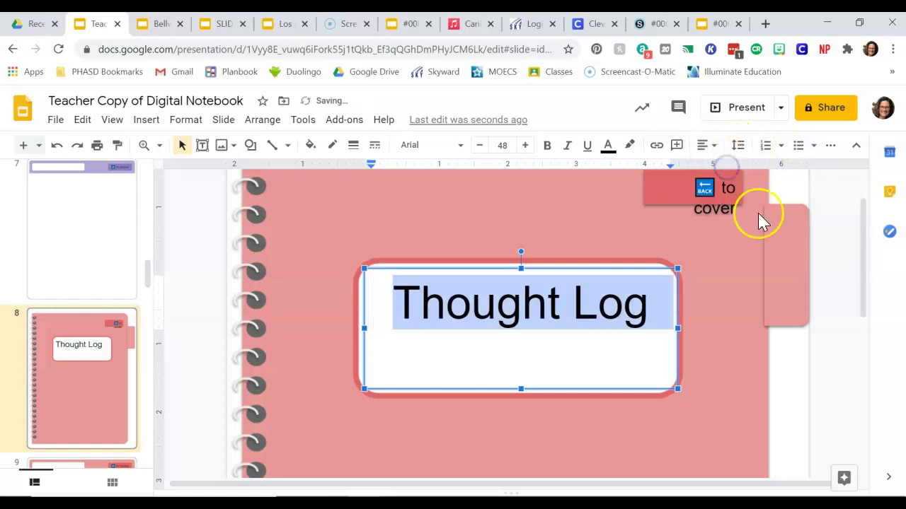
click(786, 262)
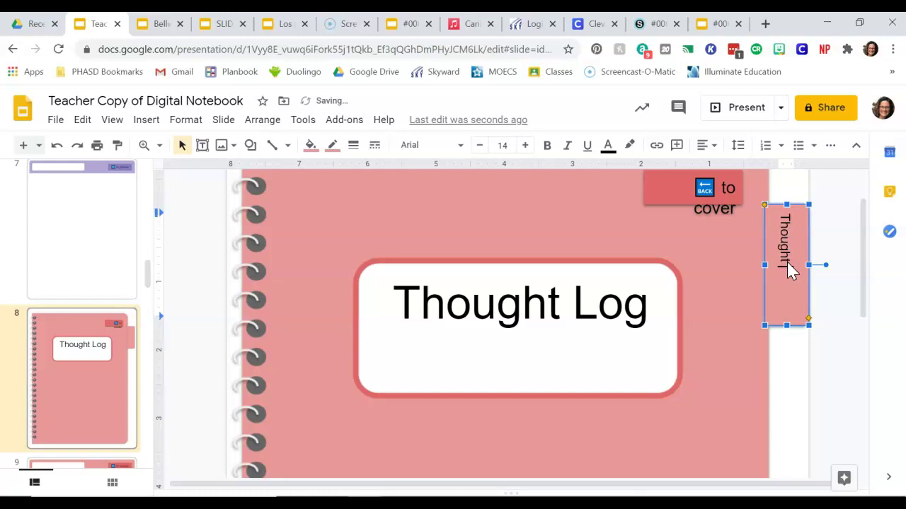
click(60, 404)
Step: On green slide 11, write 'Word Nerd' in the white box, centred at 48 pt
scroll(60, 407, down, 2)
scroll(60, 407, down, 5)
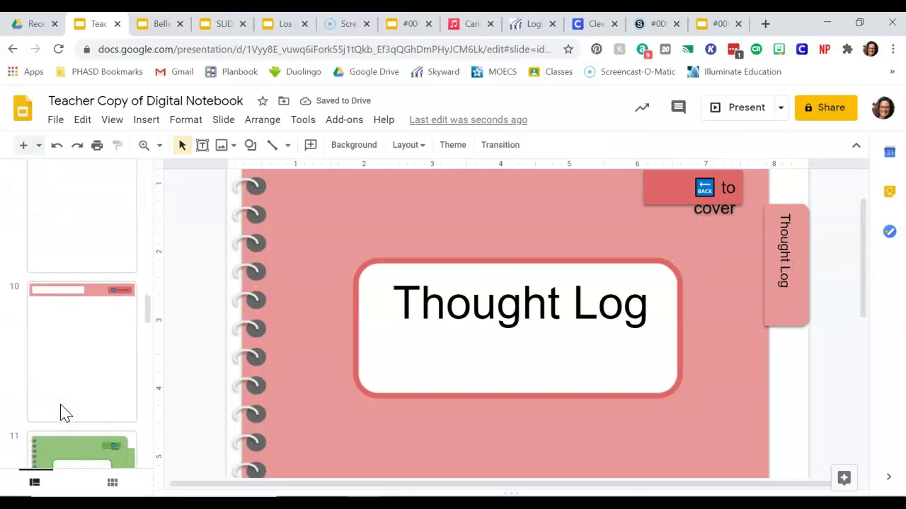
click(60, 407)
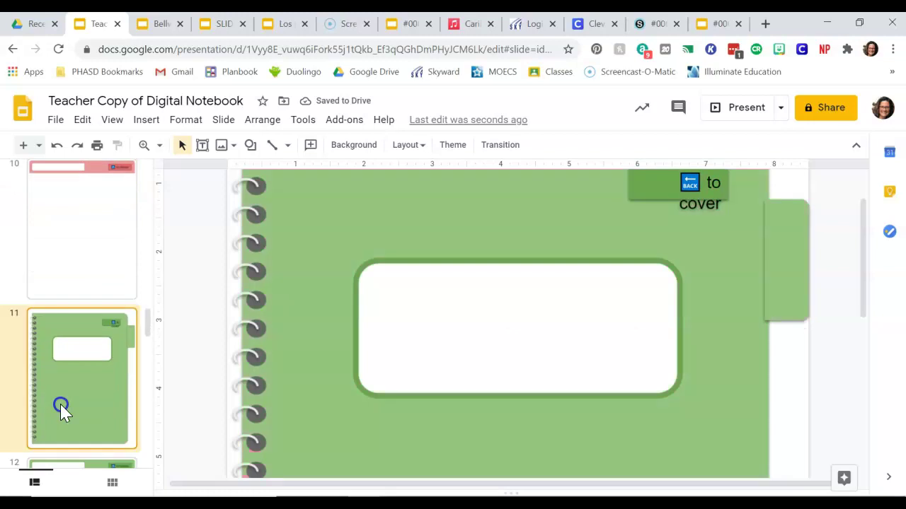
click(438, 341)
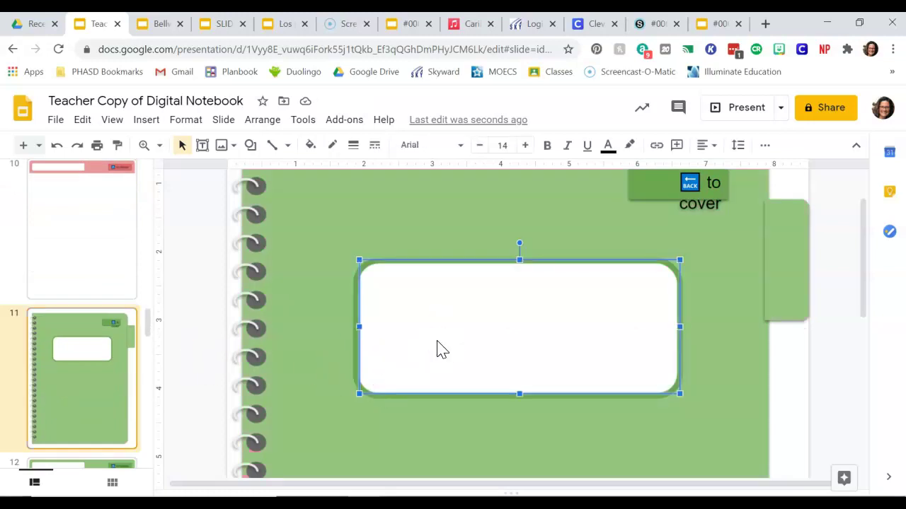
text(Word Nerd)
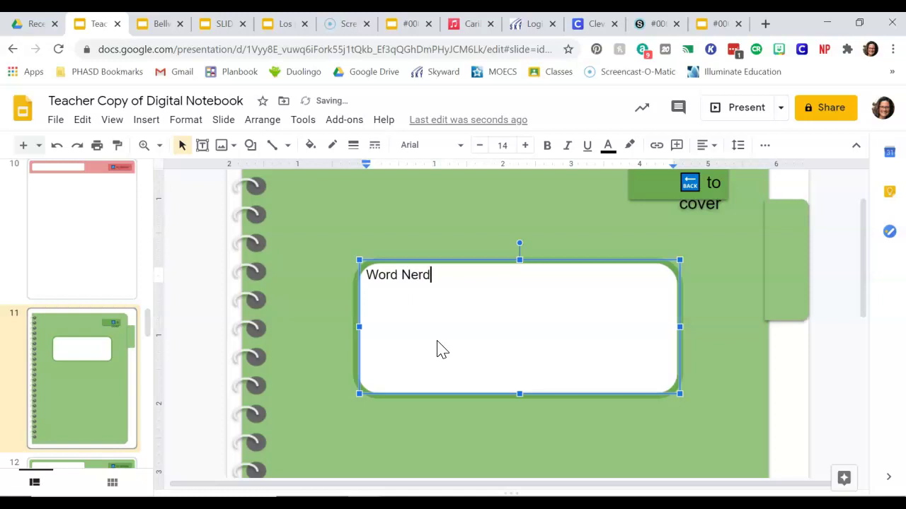
key(ctrl+a)
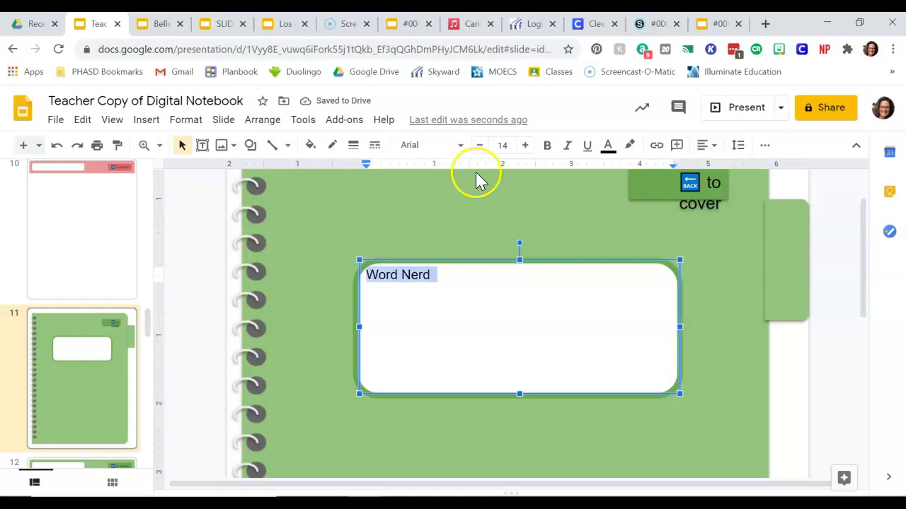
click(516, 145)
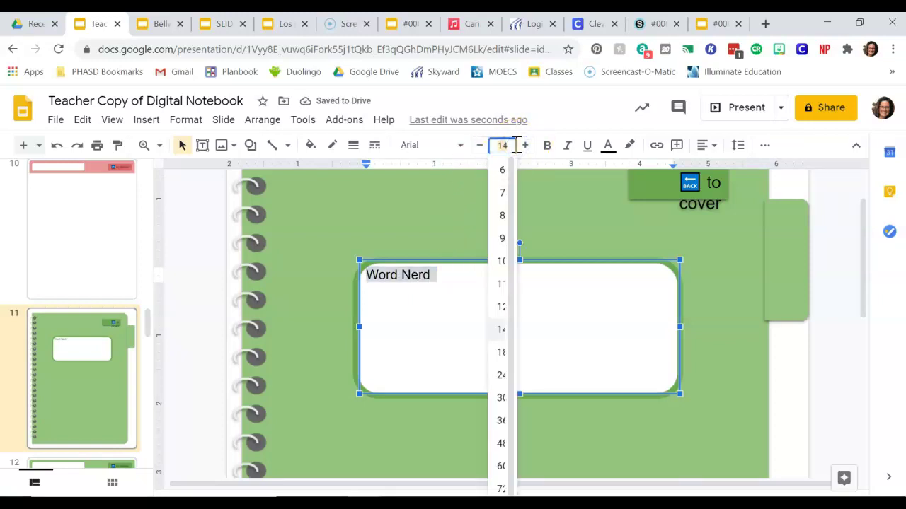
key(Return)
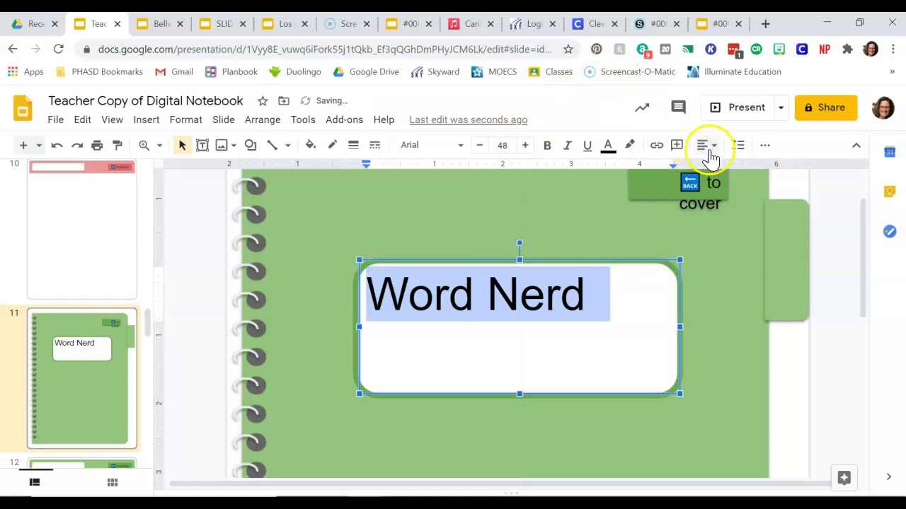
click(708, 149)
click(723, 167)
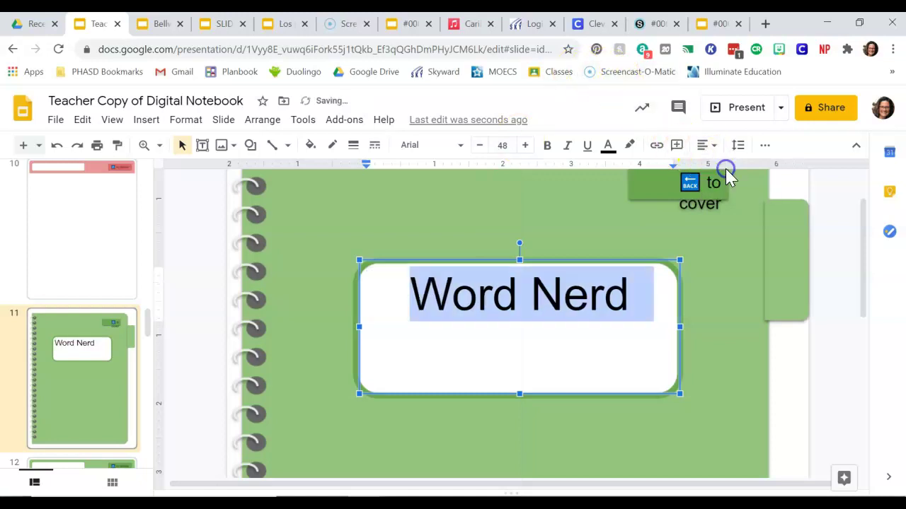
Step: Label the green side tab 'Word Nerd'
click(781, 253)
text(Word Nerd)
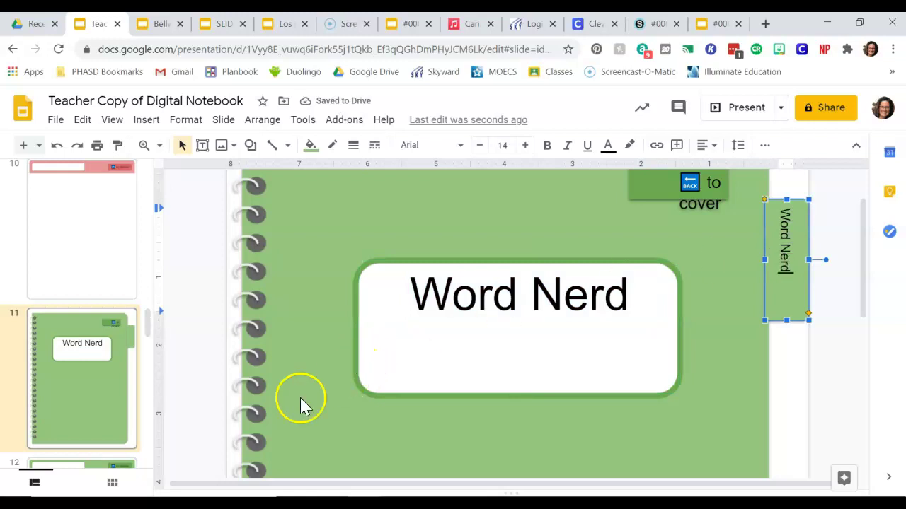
click(96, 418)
Step: On blue slide 14, draw a new text box over the white label area
scroll(96, 417, down, 6)
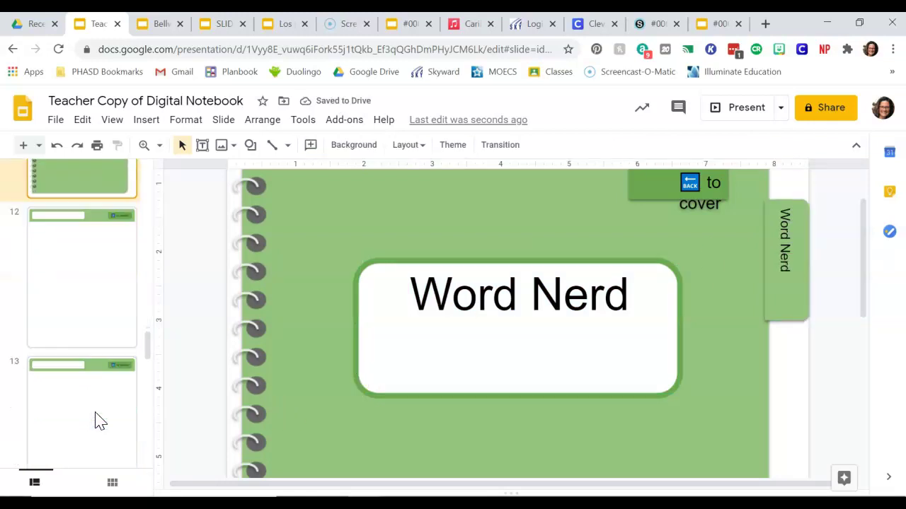
click(97, 319)
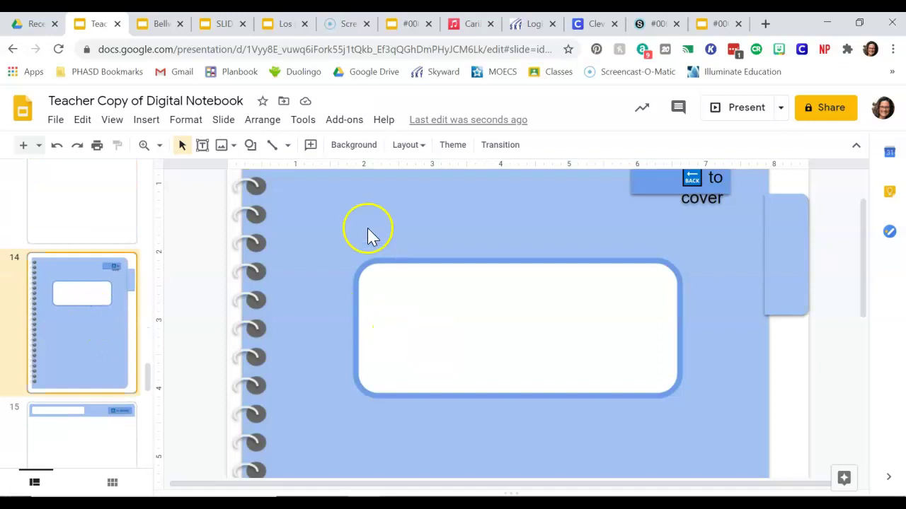
click(142, 121)
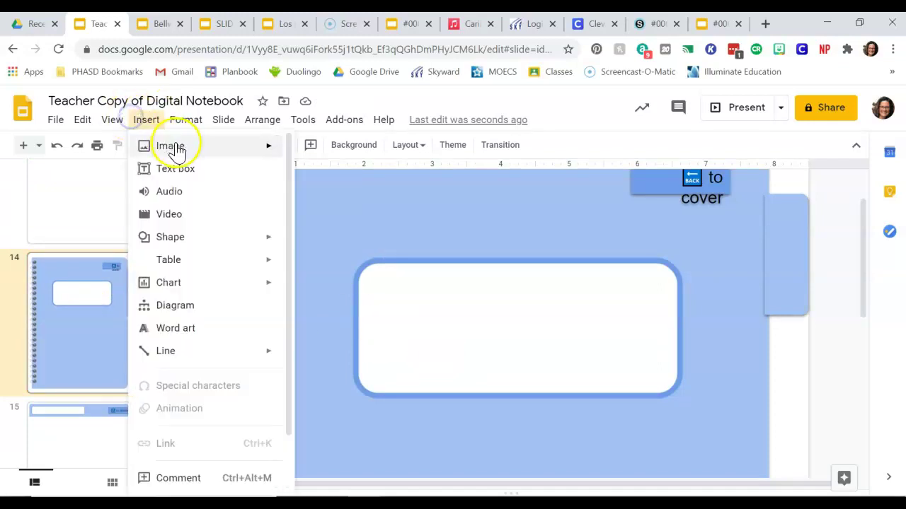
click(177, 170)
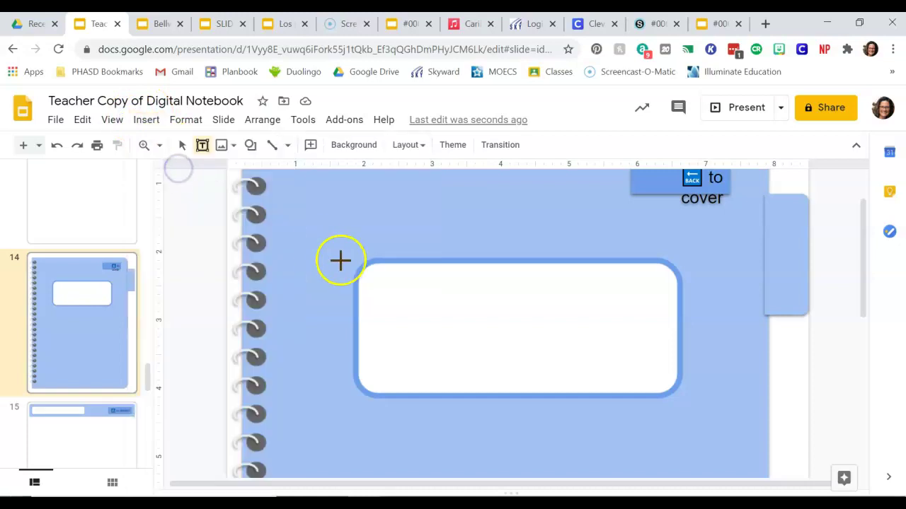
drag(361, 263, 681, 396)
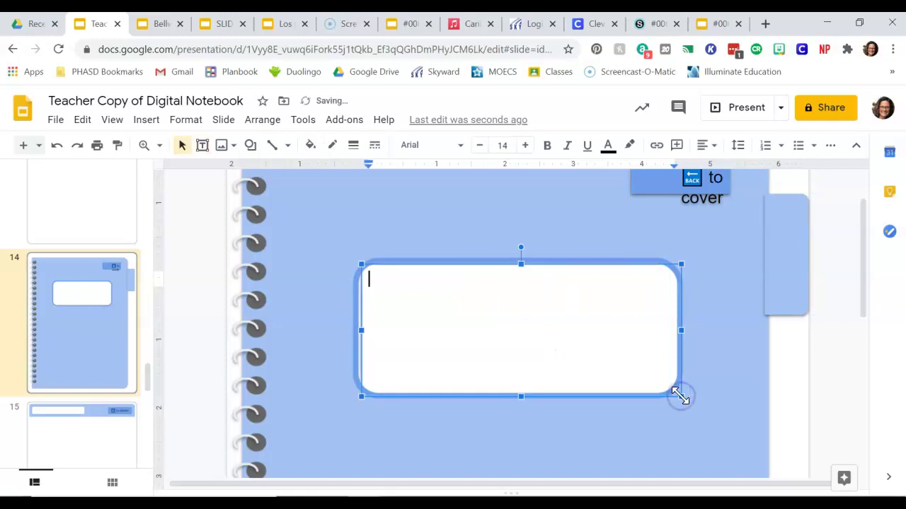
Step: Enter 'SOW (Sentence of the Week)', centred at 48 pt
text(sow)
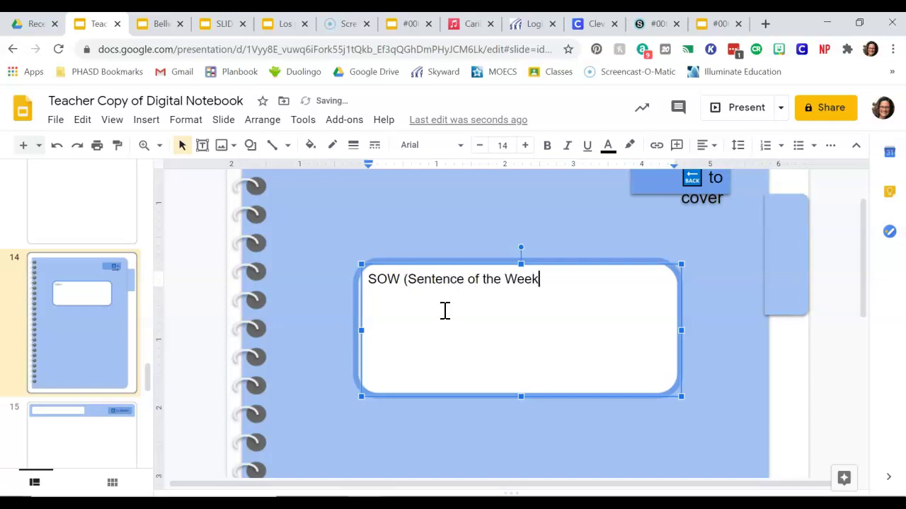
key(ctrl+a)
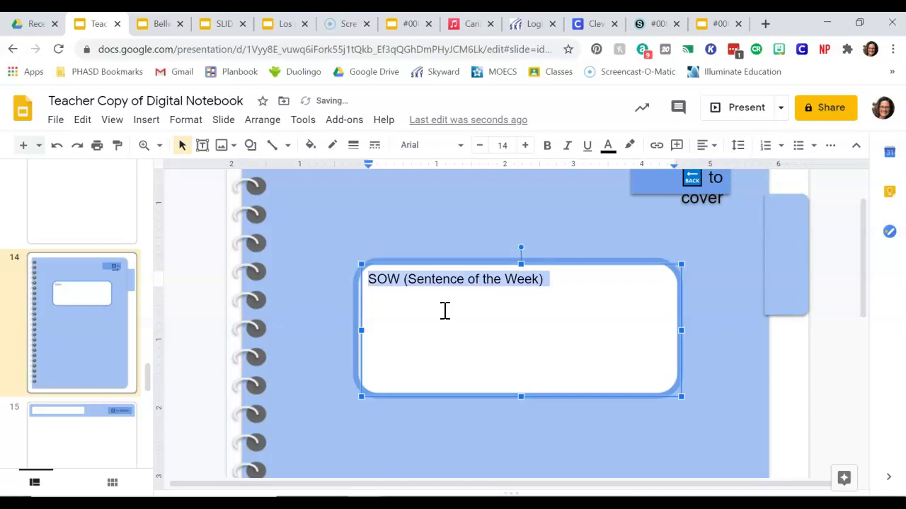
click(710, 154)
click(722, 168)
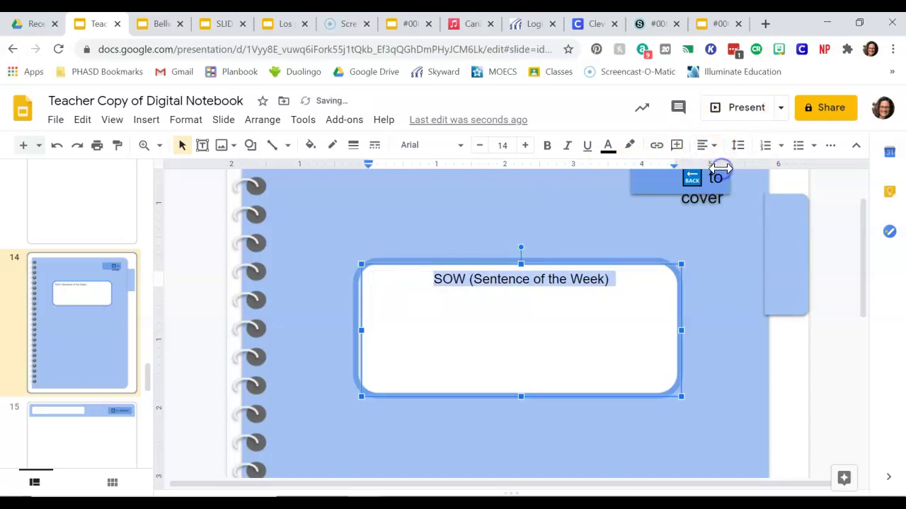
click(502, 145)
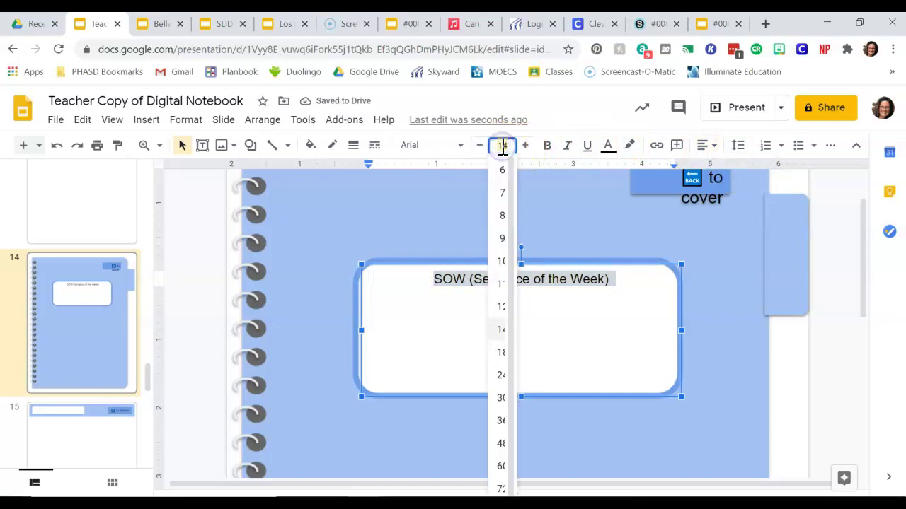
text(48)
key(Return)
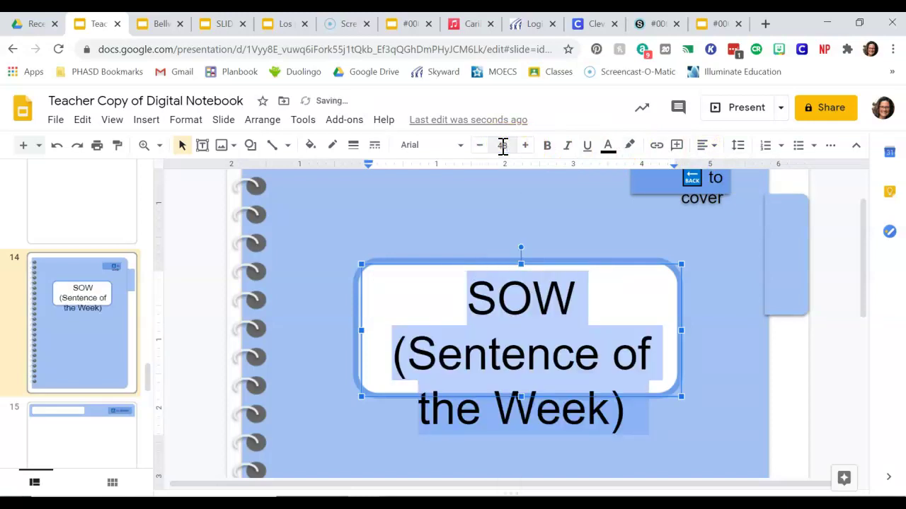
Step: Shrink the SOW title to 41 pt and label the side tab 'SOW'
click(481, 146)
click(480, 146)
click(481, 145)
click(480, 146)
click(480, 146)
click(480, 146)
click(480, 145)
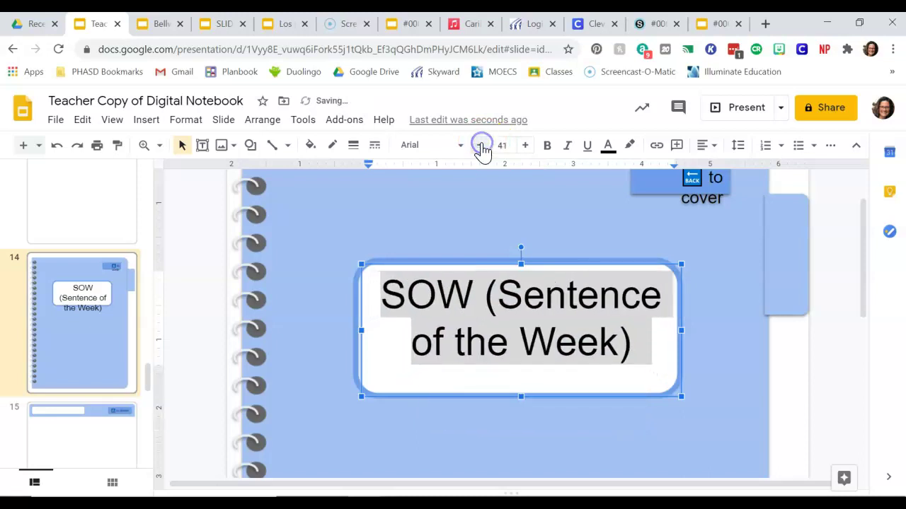
click(797, 254)
text(SOW)
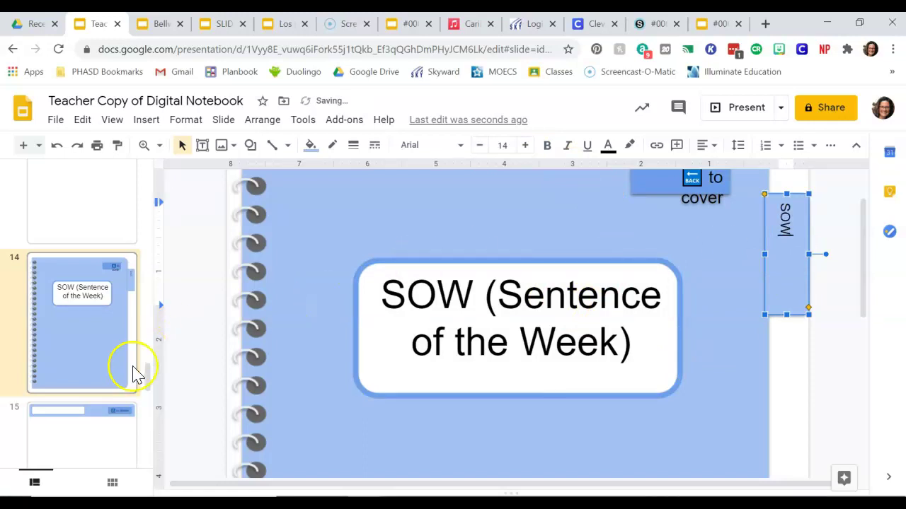
Step: Show slide 15, the blank notebook page after the SOW divider
click(91, 438)
scroll(89, 435, down, 7)
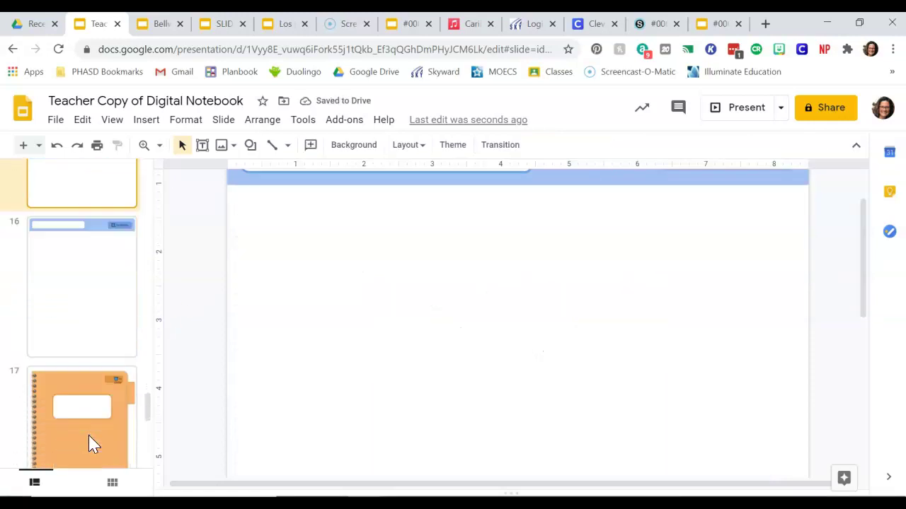